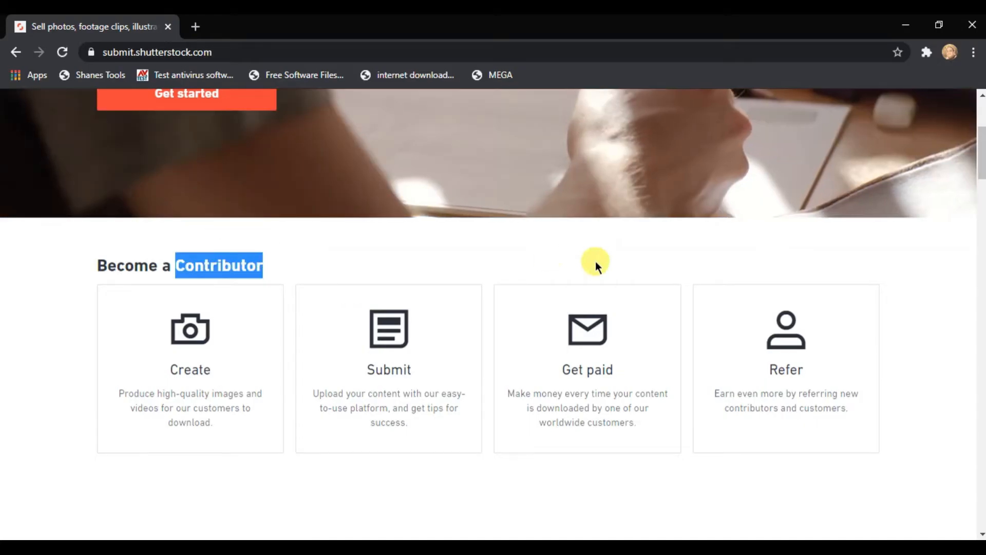
Step: Scroll back to the top of the Contributor page and deselect the heading text
scroll(596, 262, up, 3)
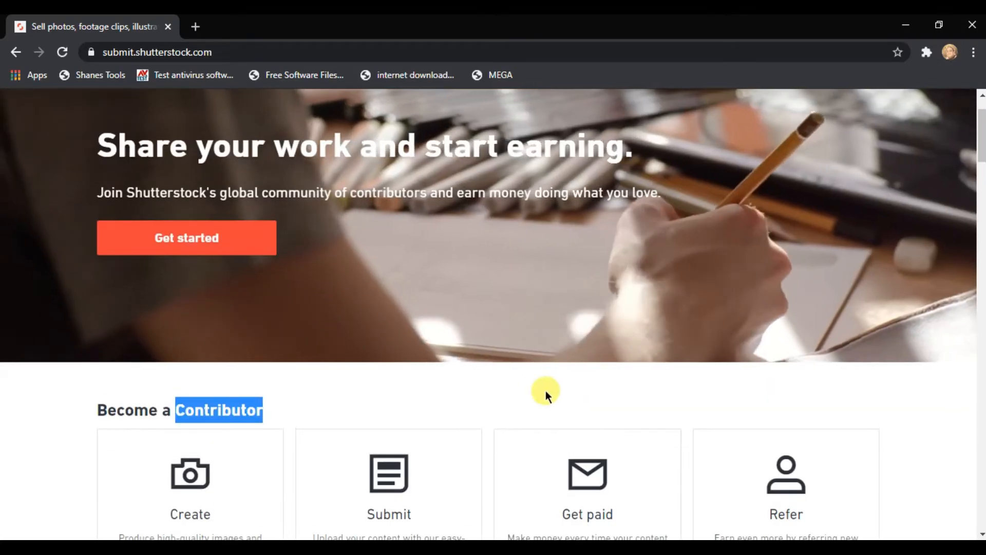
click(545, 392)
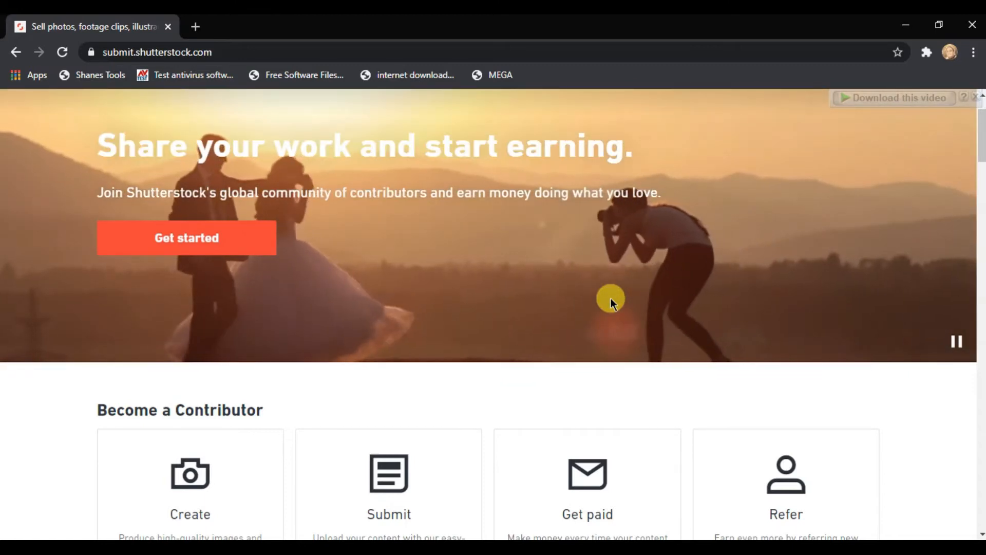
scroll(705, 322, up, 1)
scroll(704, 322, up, 1)
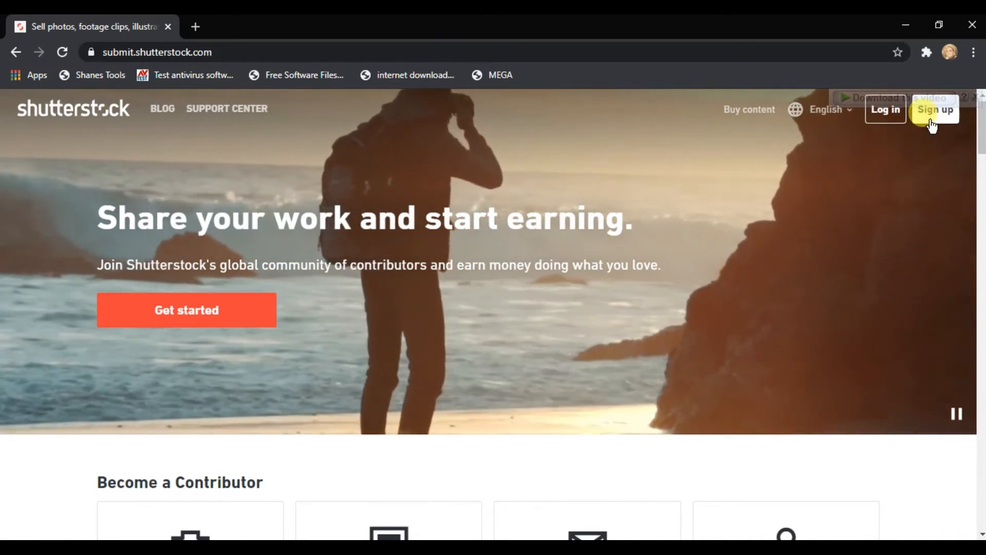
Step: Open the contributor sign-up form and start filling in the full name
click(932, 125)
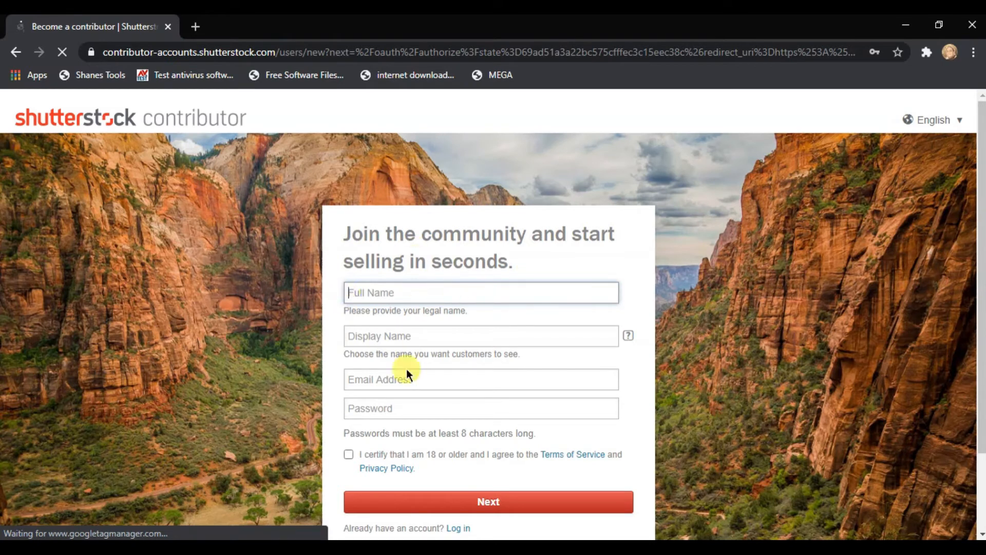
click(386, 294)
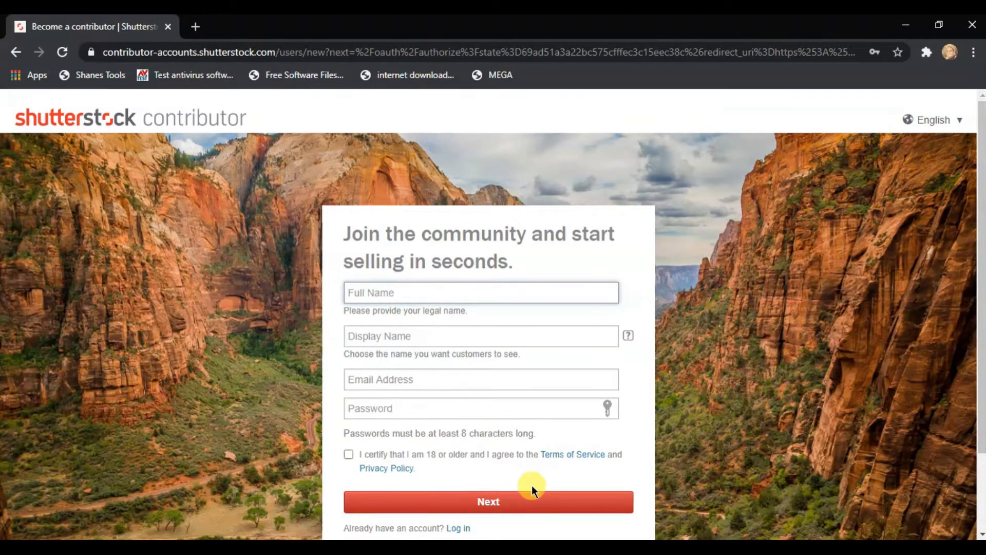
scroll(531, 485, down, 1)
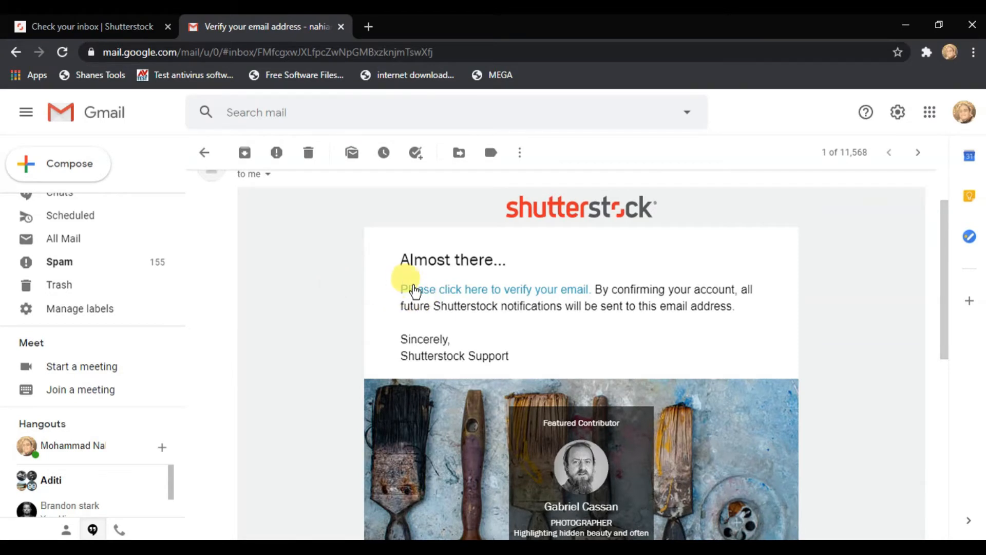
Step: Open the verify link from Shutterstock's 'Almost there...' email in a new tab, replacing the old inbox tab
right_click(414, 286)
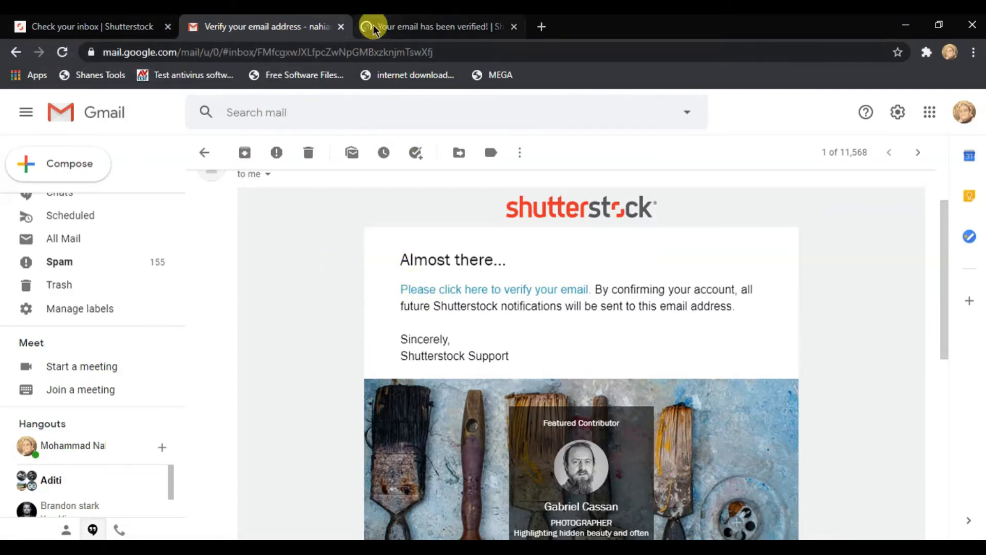
click(168, 27)
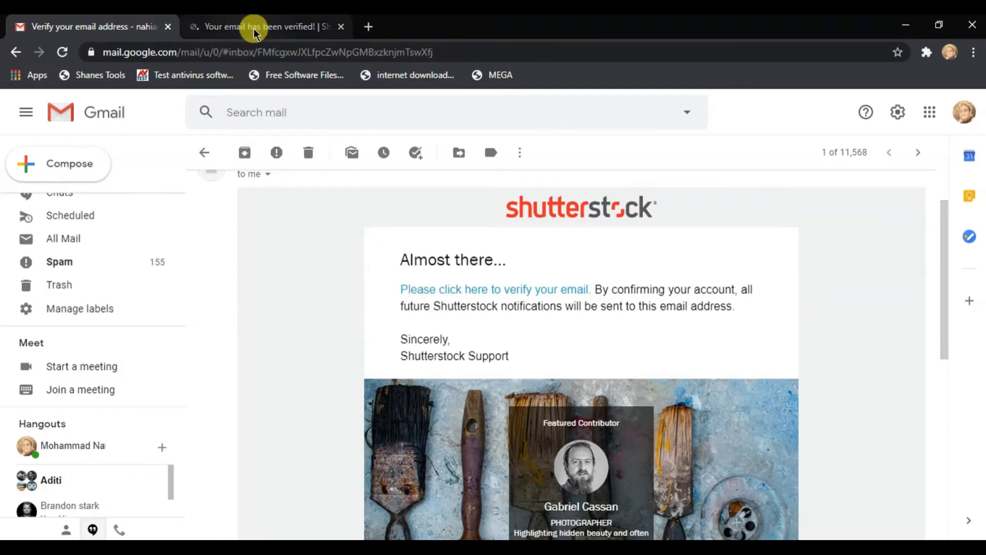
click(248, 24)
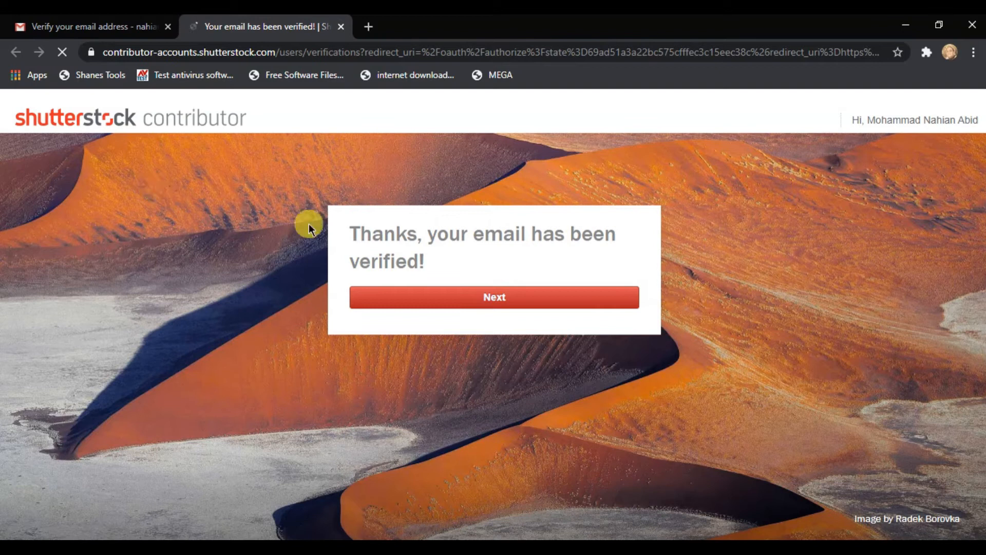
Step: Continue past email verification and enter the residential address with Bangladesh as country
click(479, 302)
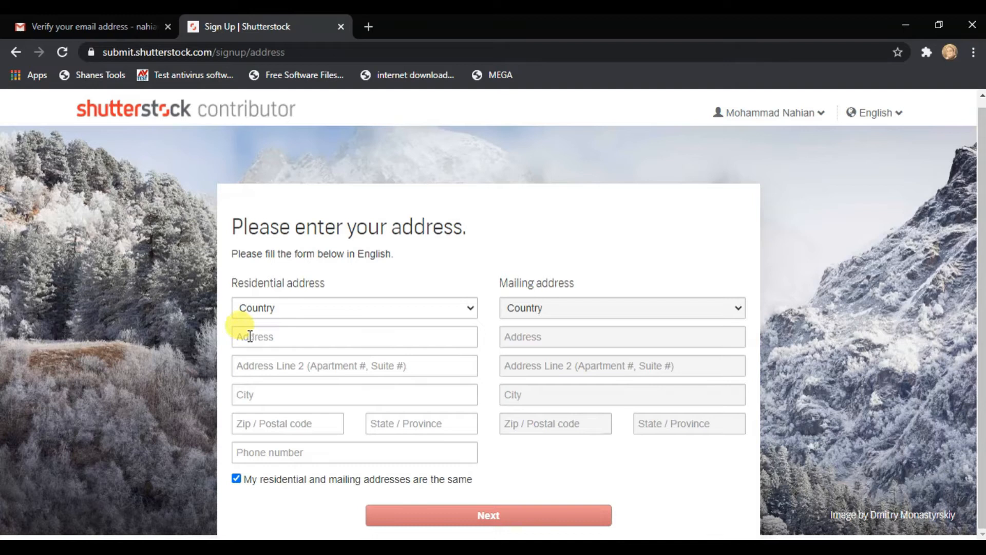
click(295, 335)
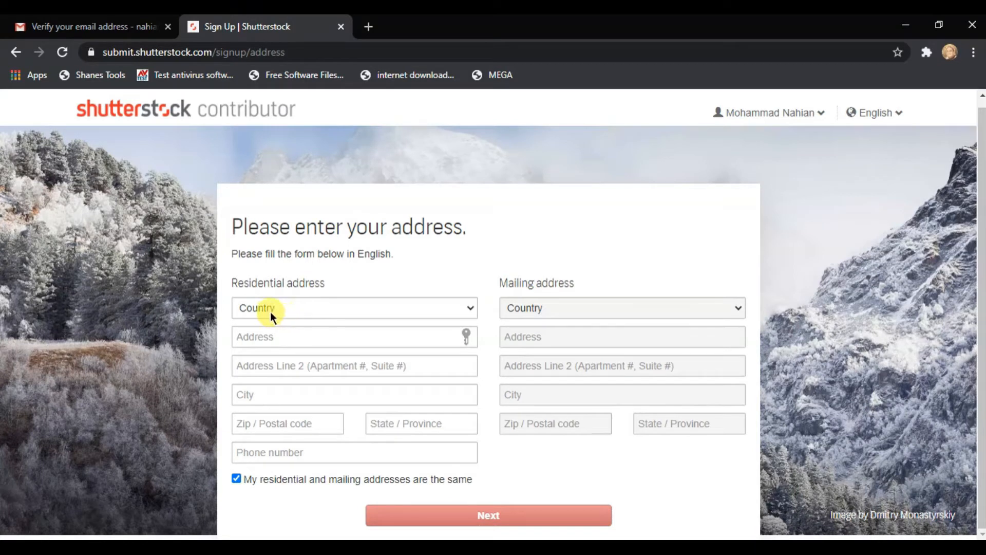
click(291, 311)
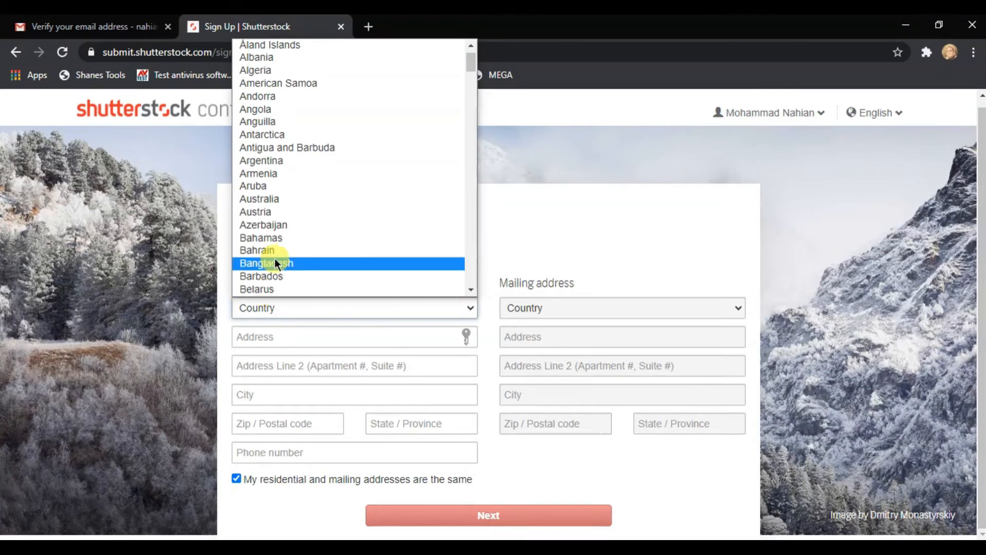
key(Escape)
click(254, 328)
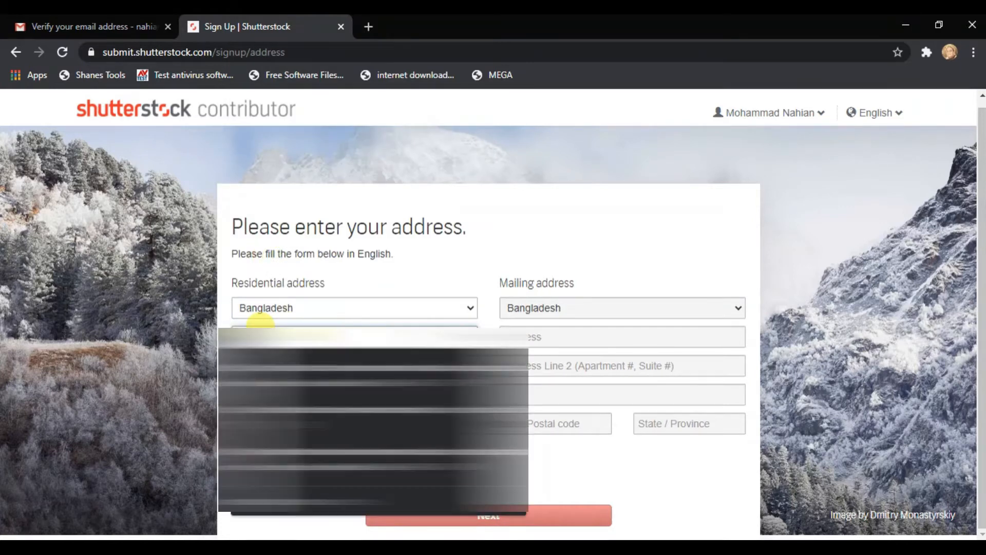
click(431, 257)
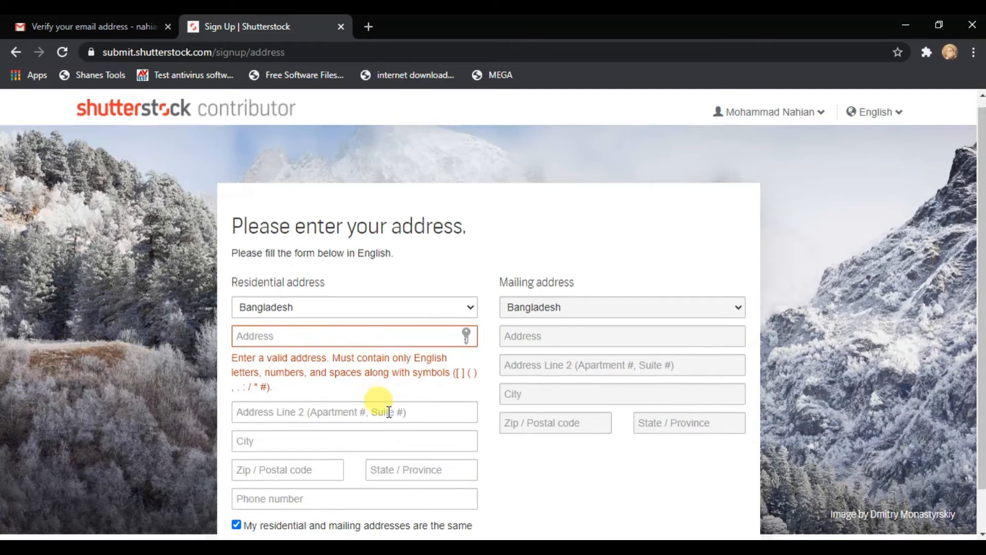
scroll(286, 399, down, 1)
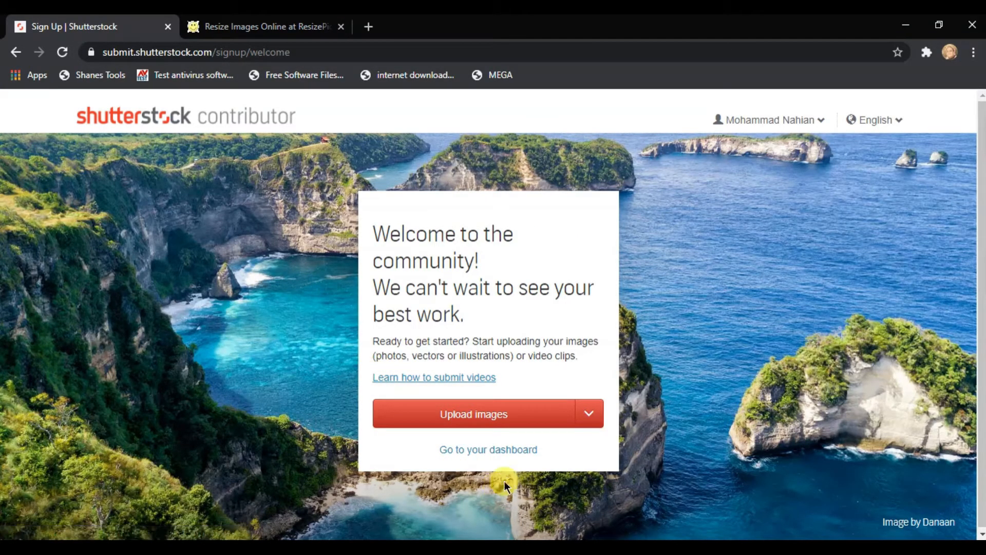
Step: Go to the dashboard and follow the 'profile photo' suggestion under 5% profile strength
click(469, 452)
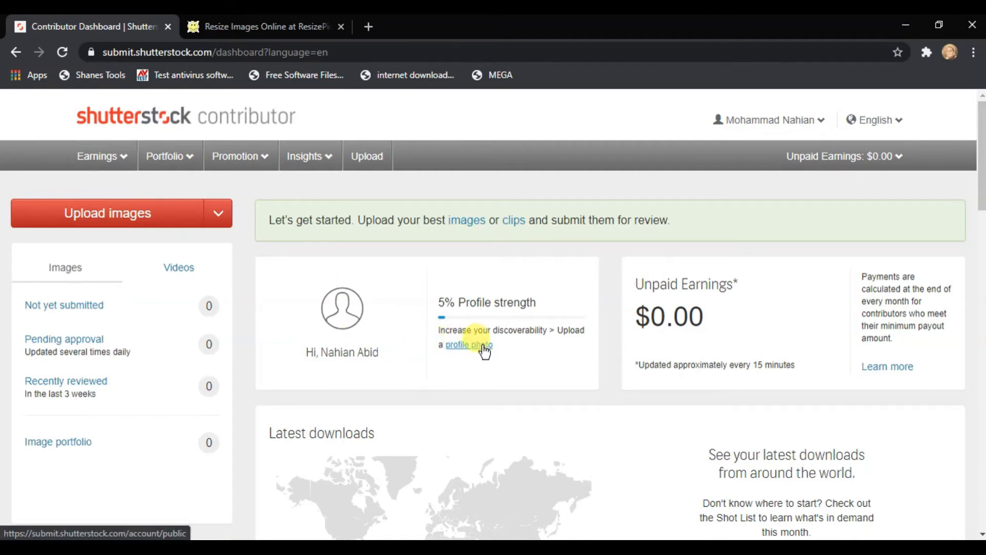
click(461, 350)
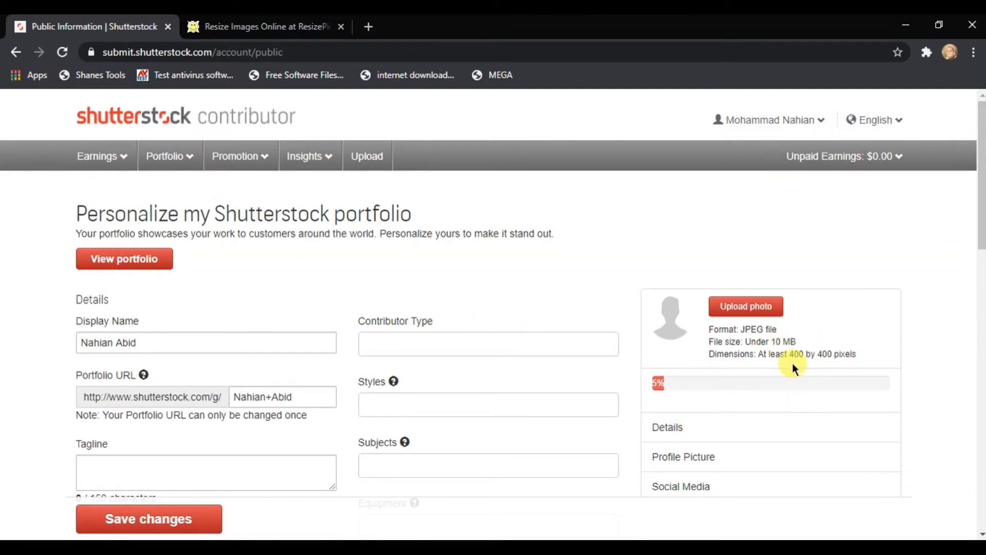
Step: In ResizePic, enter 400 as both the target width and height
click(226, 31)
scroll(550, 383, down, 3)
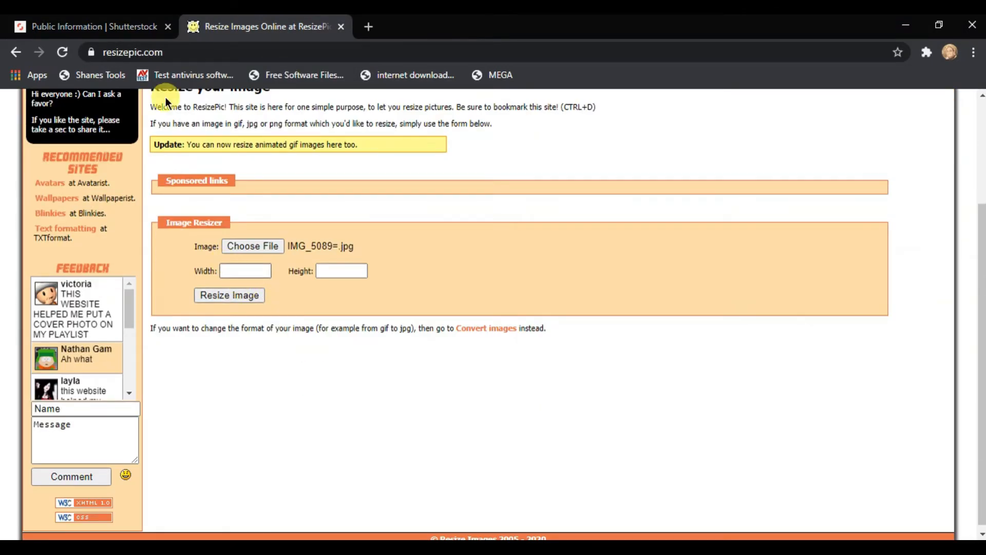
click(93, 26)
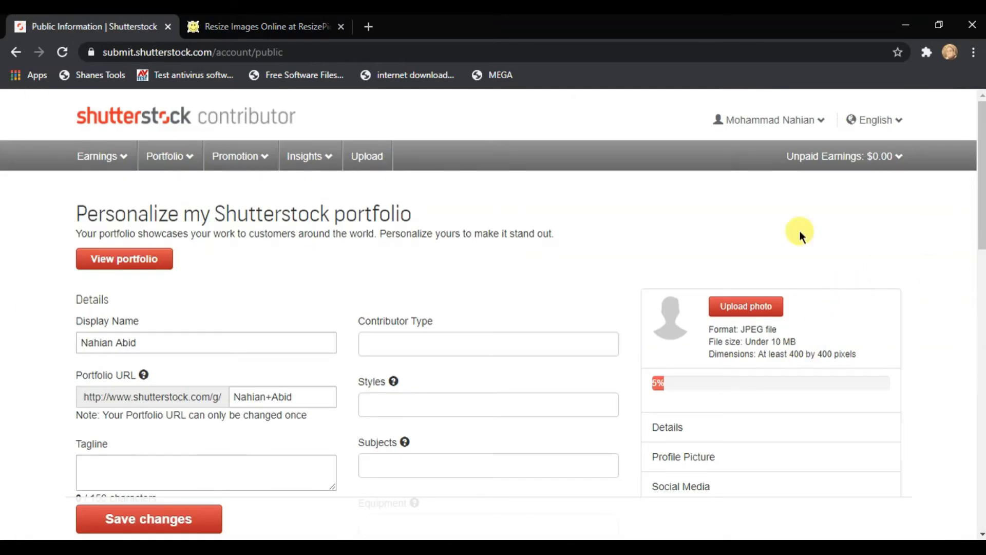
click(314, 23)
click(242, 269)
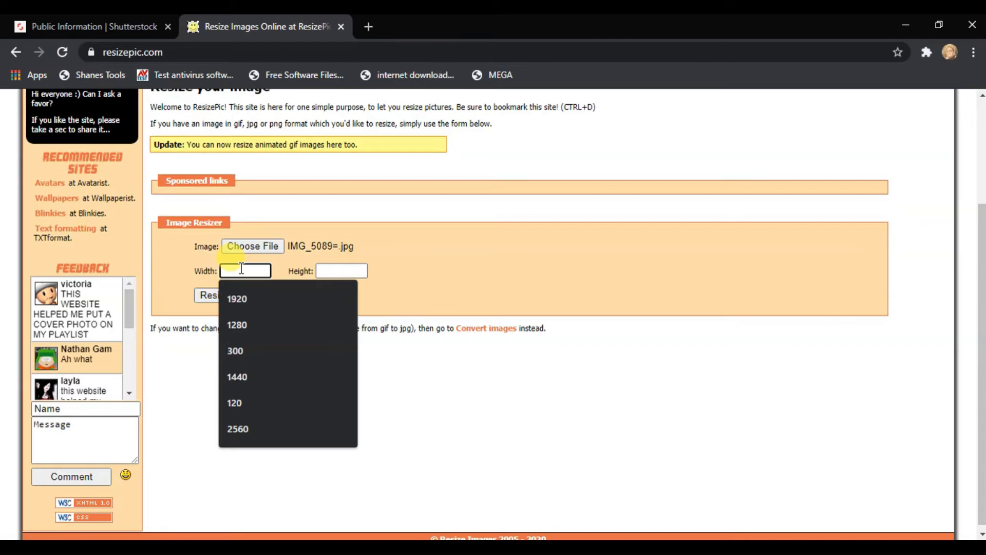
text(400)
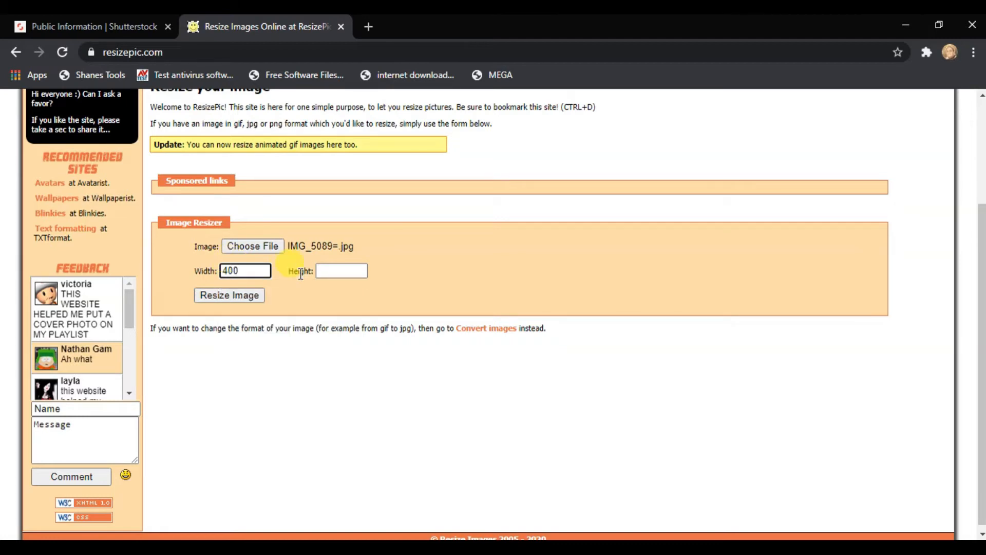
click(326, 268)
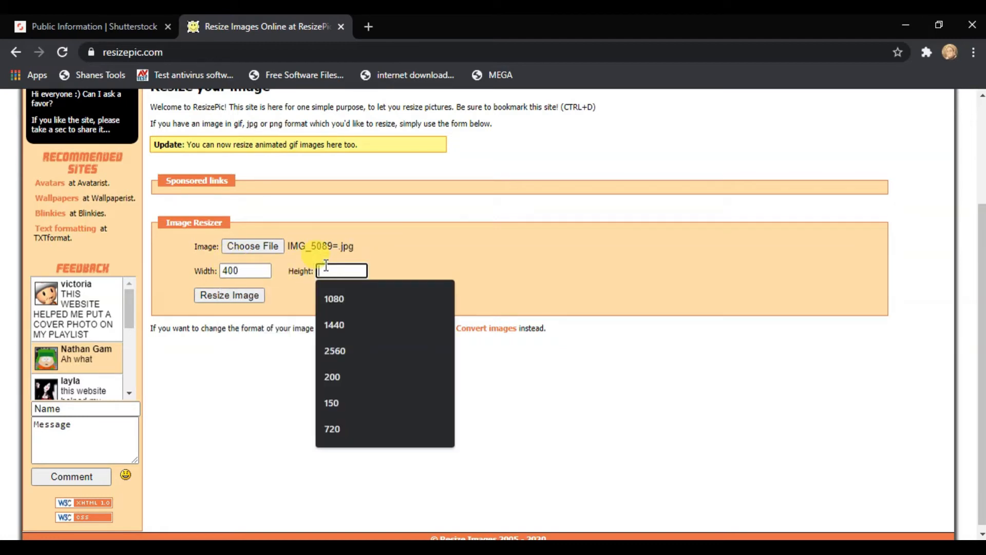
text(400)
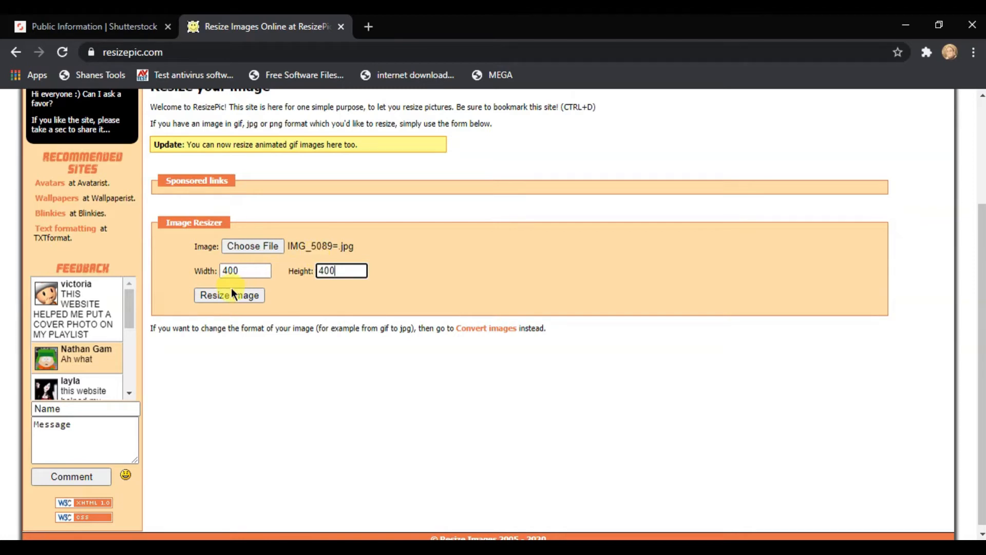
Step: Resize the photo to 400x400 and scroll to the download of IMG5089400x400.jpg
click(236, 295)
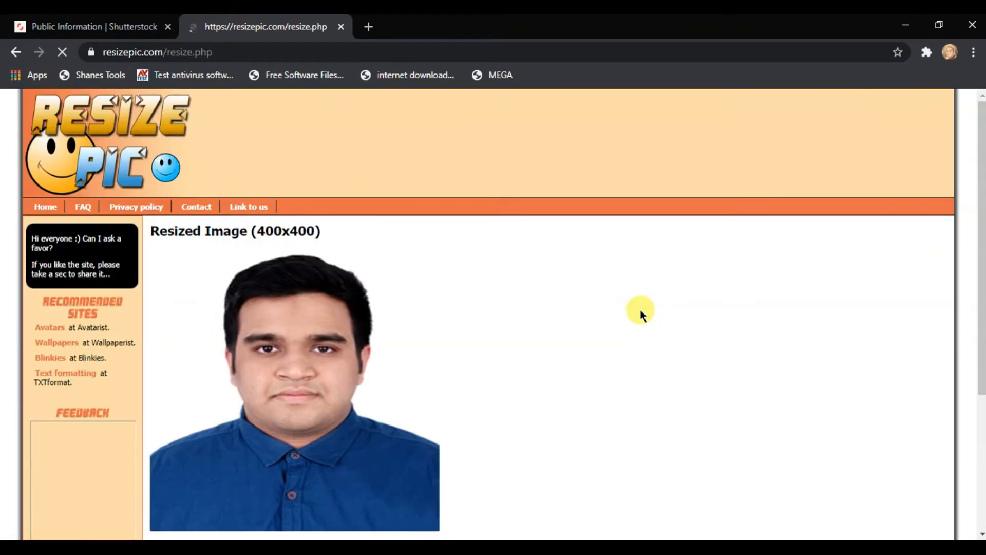
scroll(639, 309, down, 3)
scroll(692, 364, up, 1)
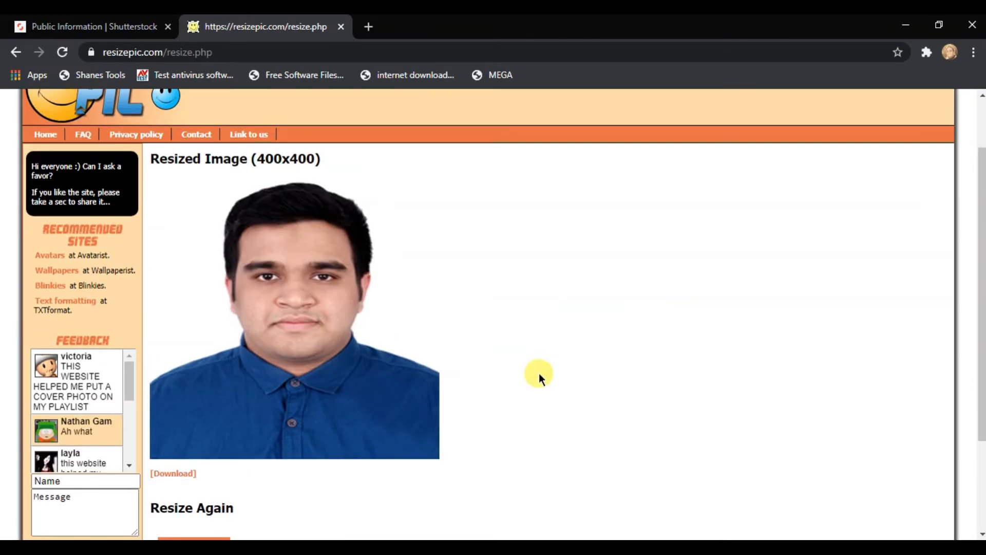
scroll(596, 387, down, 1)
scroll(522, 390, down, 1)
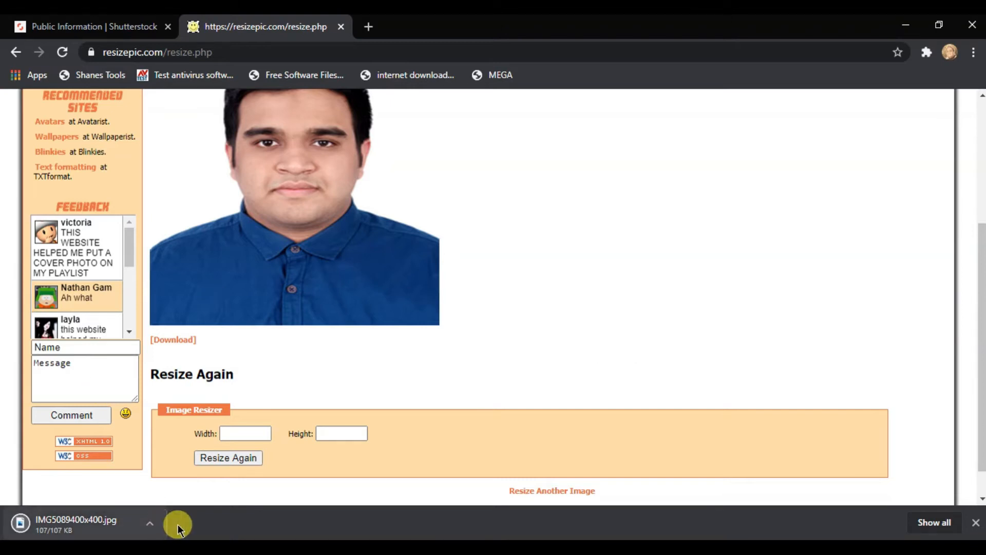
Step: Upload IMG5089400x400.jpg as the profile picture, raising profile strength to 35%
click(341, 27)
click(747, 304)
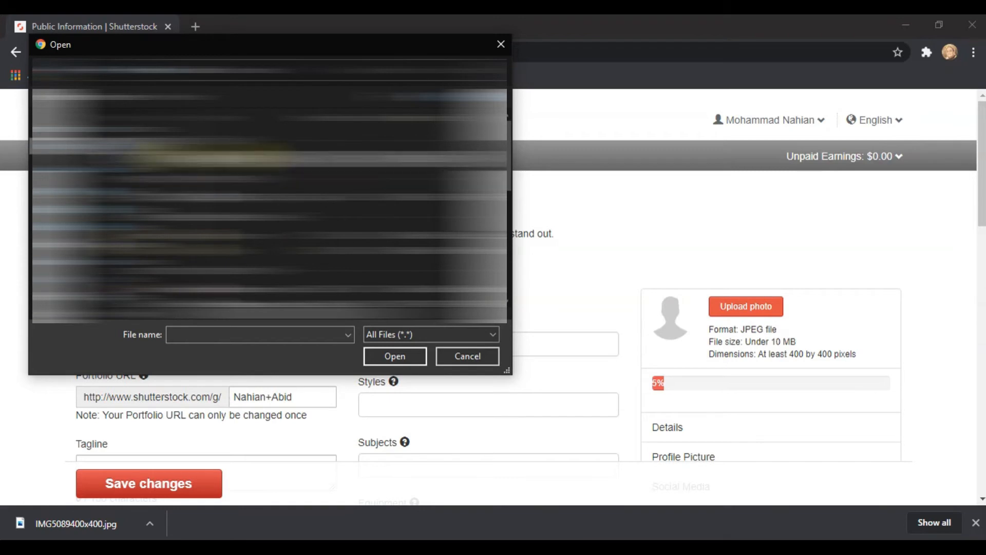
click(211, 157)
click(390, 356)
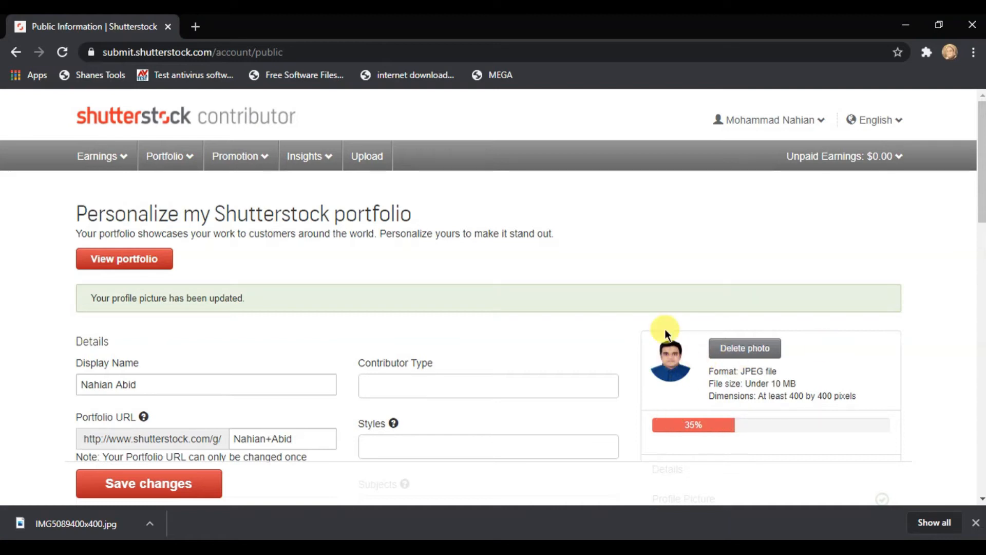
scroll(689, 347, down, 2)
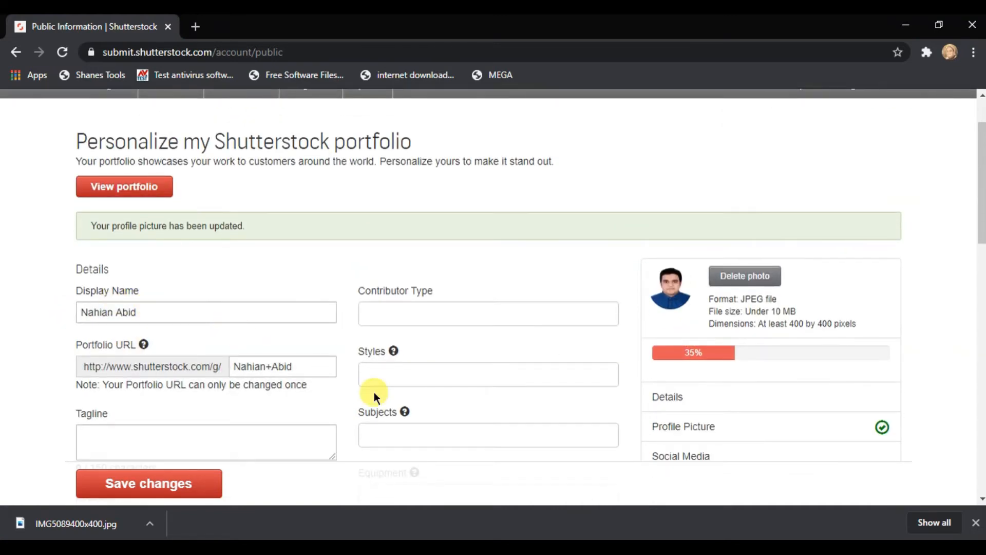
Step: Set the contributor type to Photographer
scroll(250, 373, down, 3)
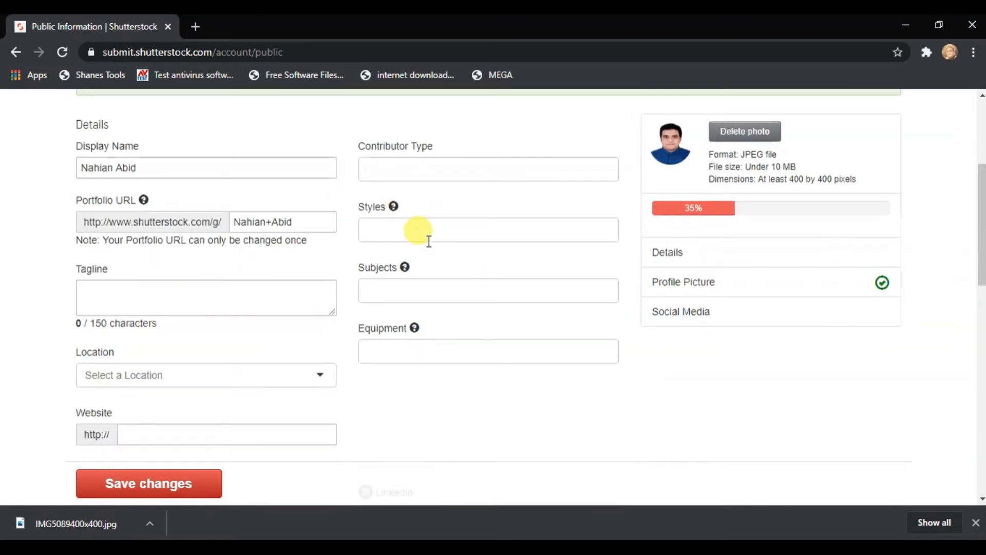
scroll(429, 241, up, 1)
click(404, 245)
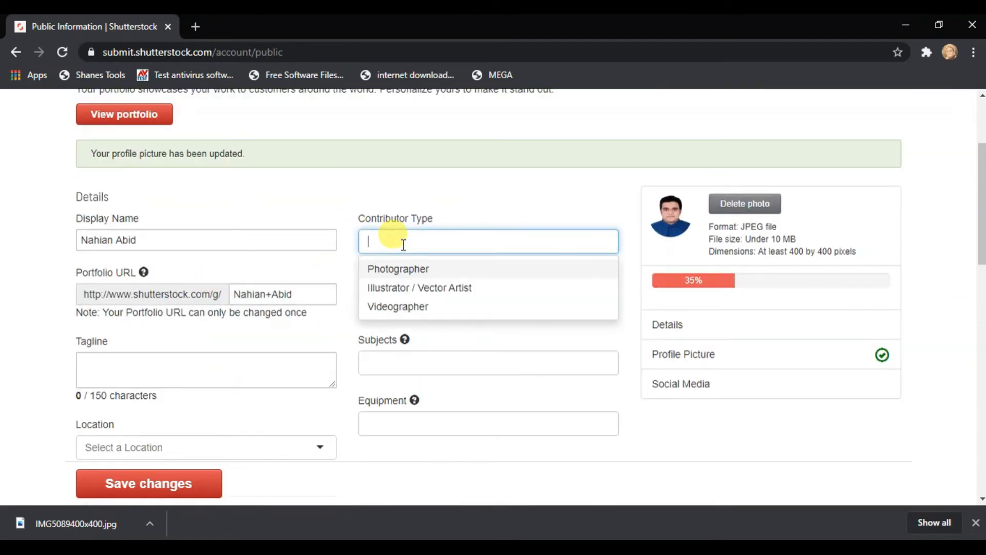
click(411, 273)
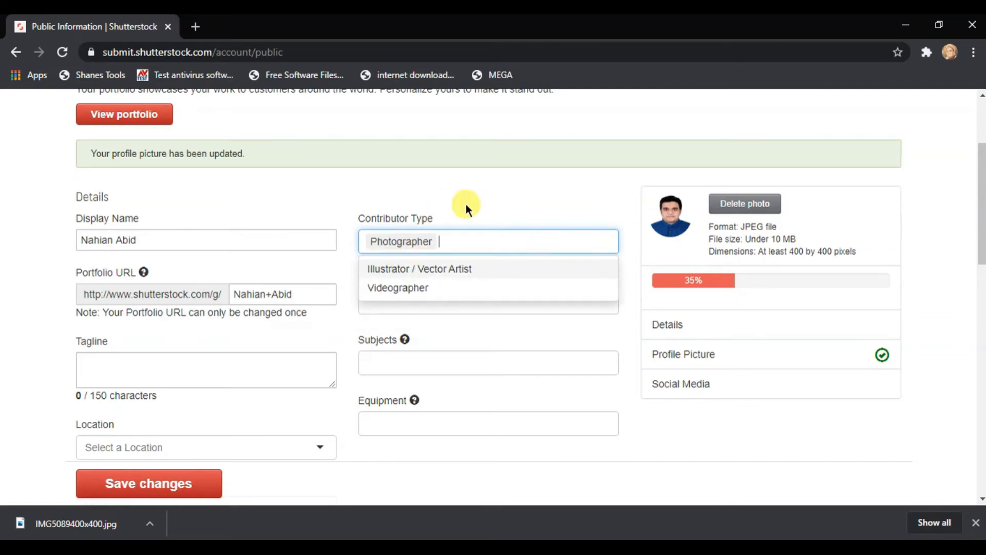
click(508, 201)
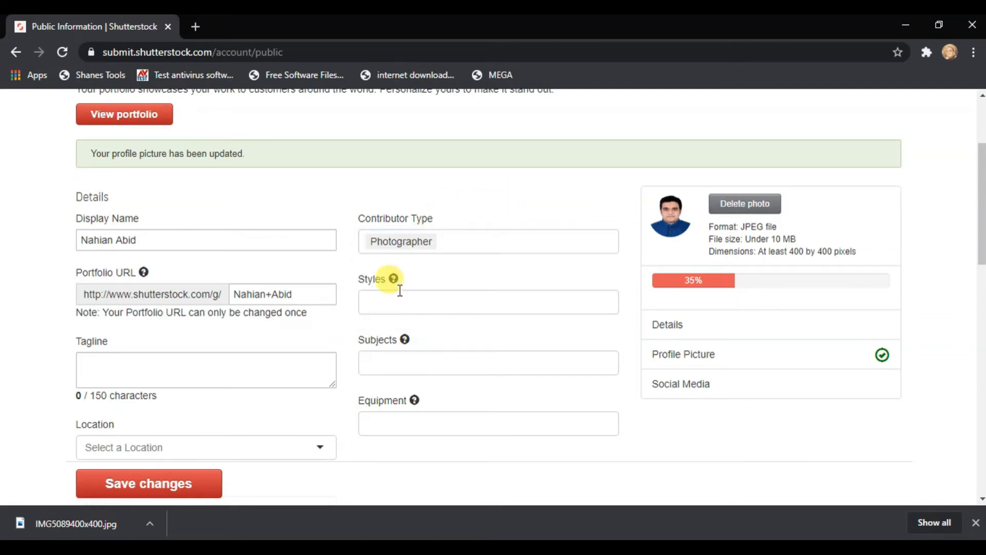
Step: Write the profile tagline 'I am a Photographer'
scroll(76, 299, down, 2)
click(102, 295)
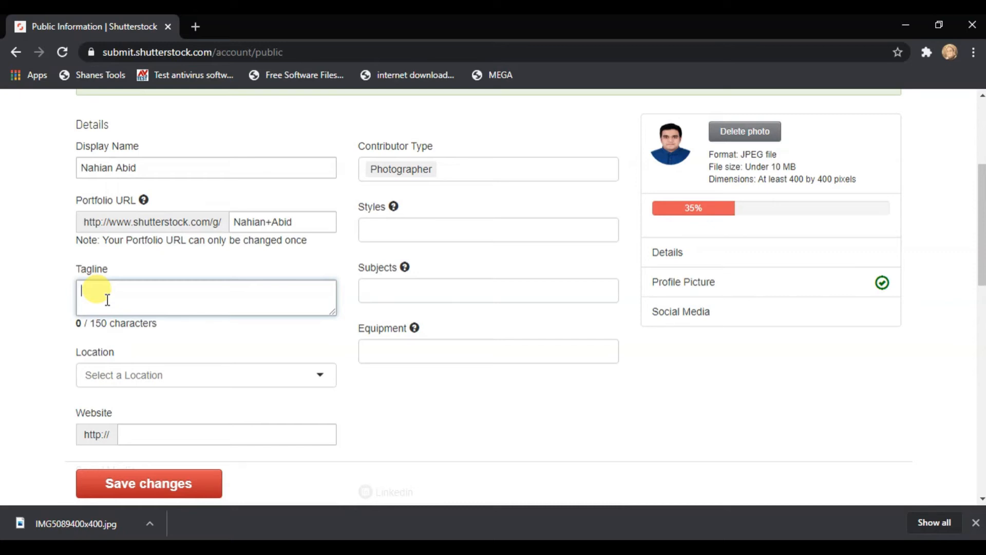
text(am Photogras)
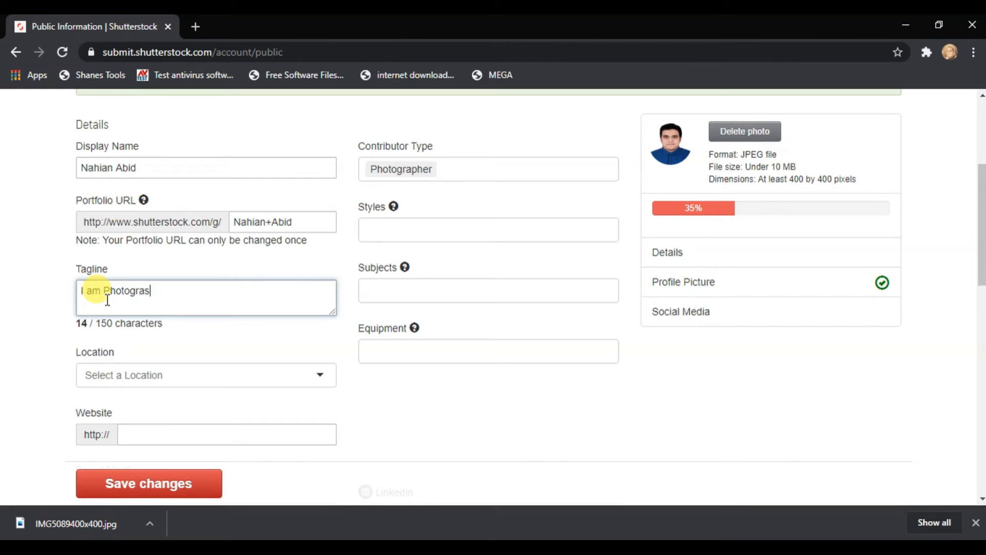
key(BackSpace)
text(pher)
key(Left)
key(Left)
key(Left)
key(Left)
key(Left)
key(Left)
text(a)
click(225, 347)
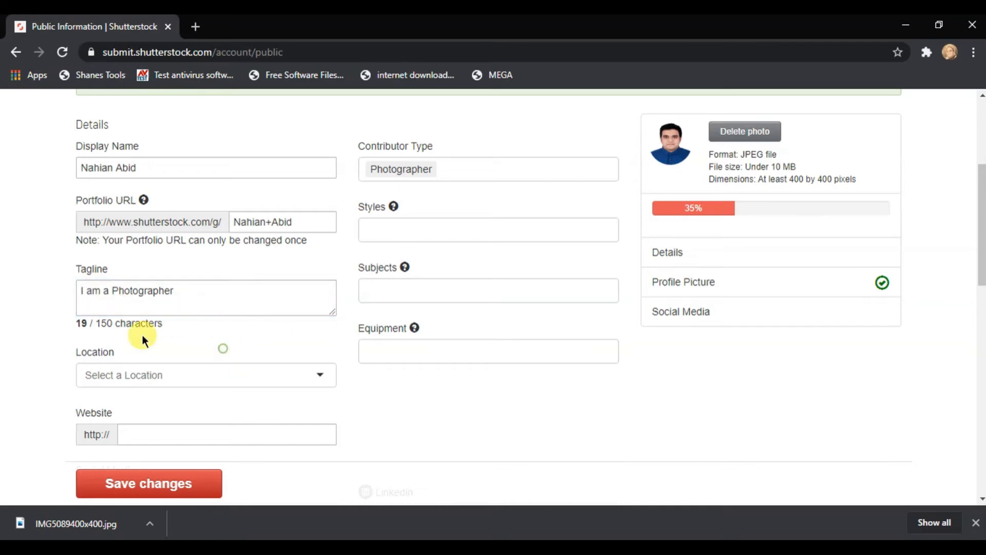
Step: Choose Bangladesh as the location and save the public information
click(229, 374)
scroll(341, 418, down, 5)
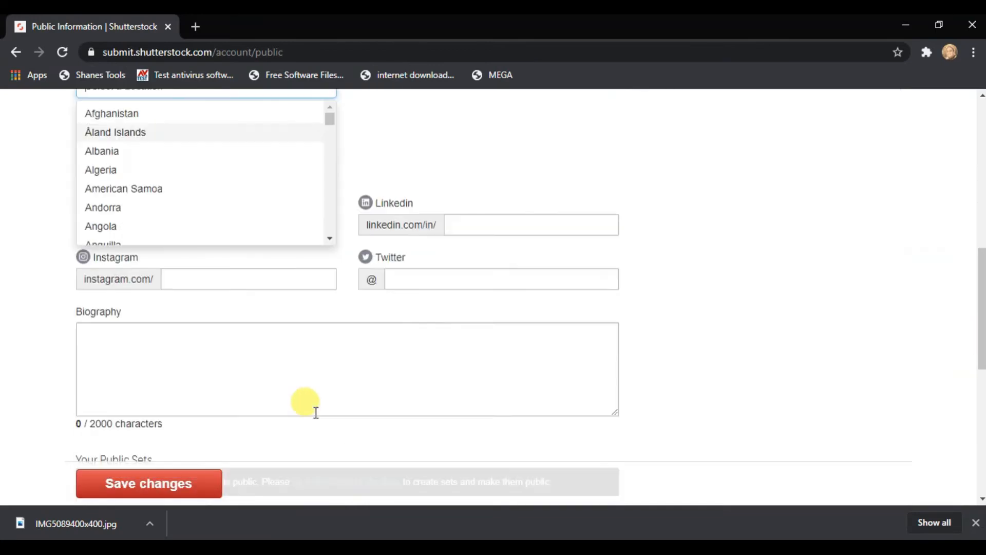
scroll(201, 205, down, 5)
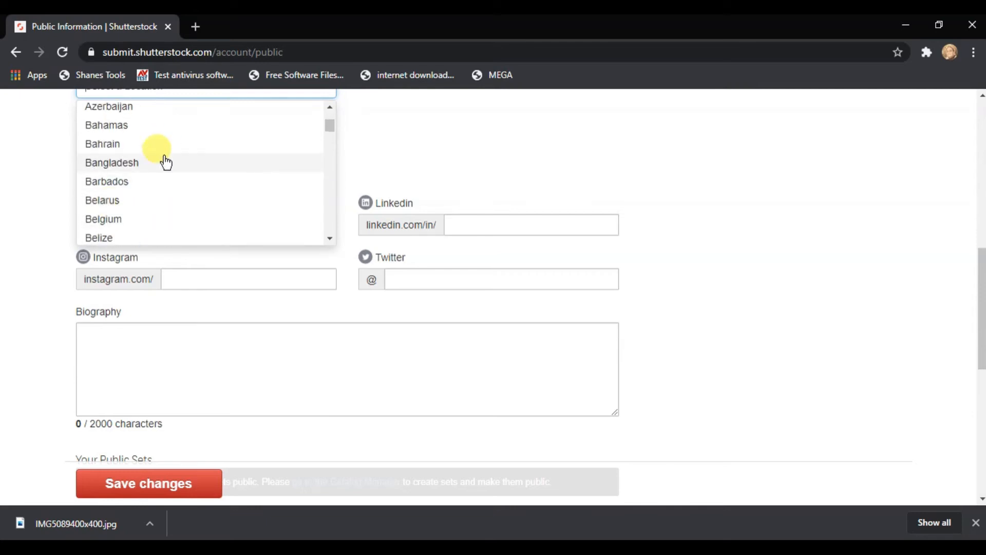
click(144, 162)
scroll(402, 165, up, 2)
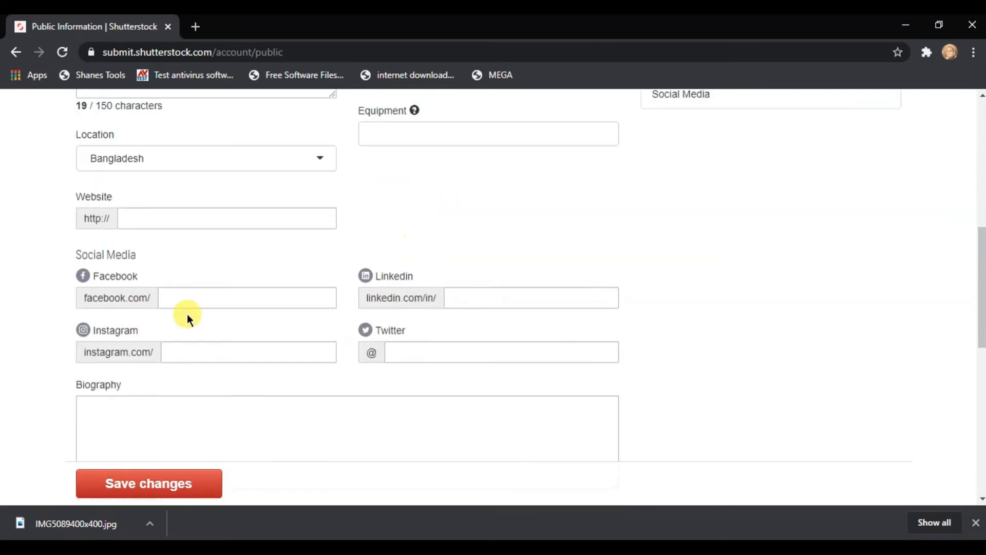
click(199, 486)
Step: Scroll down to the Social Media section and select the Facebook username field
scroll(664, 386, up, 3)
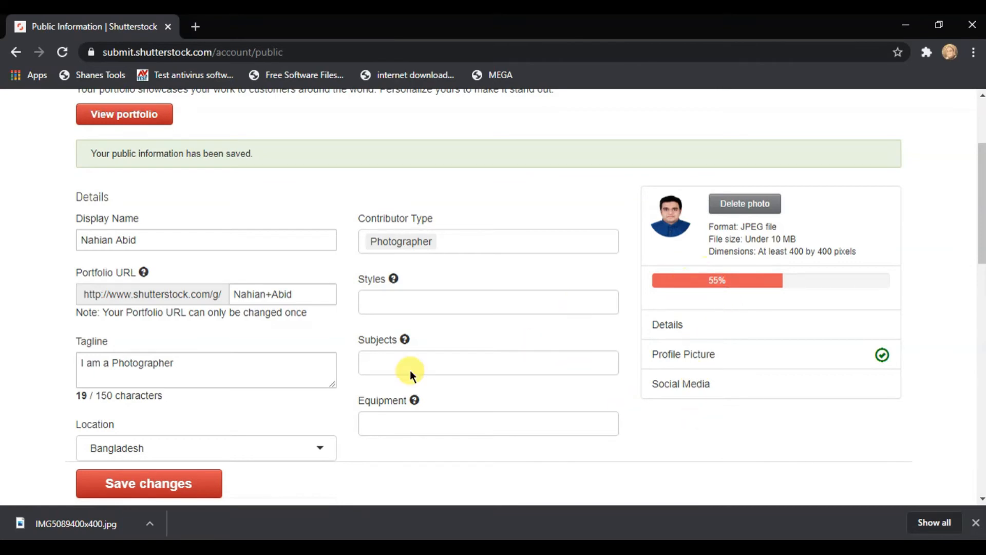
scroll(395, 370, down, 2)
scroll(395, 375, down, 2)
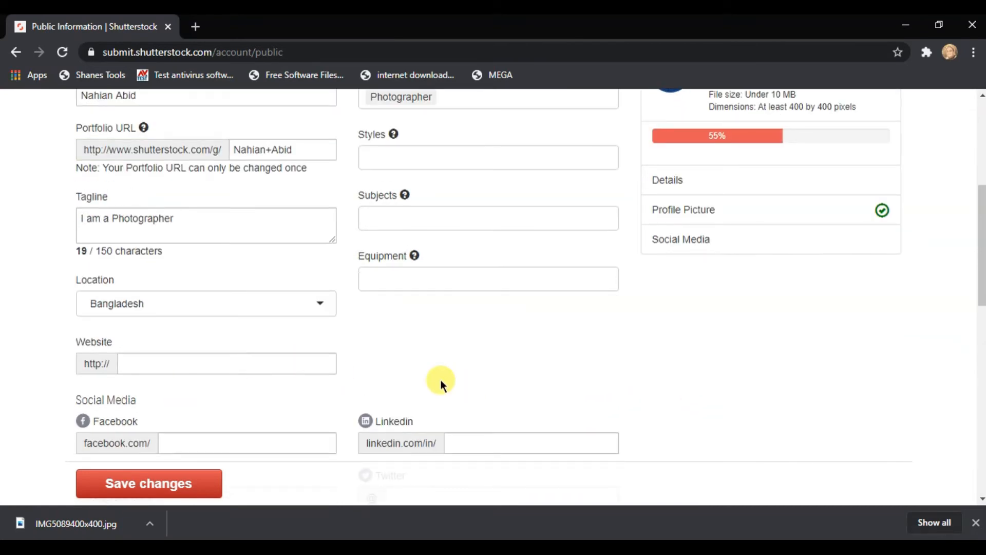
scroll(440, 380, down, 2)
click(209, 373)
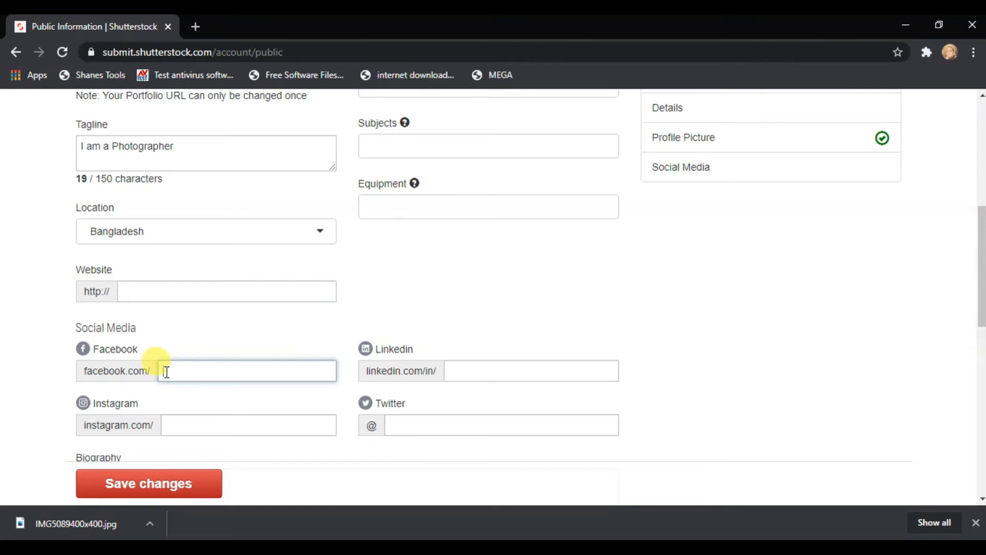
Step: Enter the contributor's Facebook username, correcting its last letter
text(mohammadnahianab)
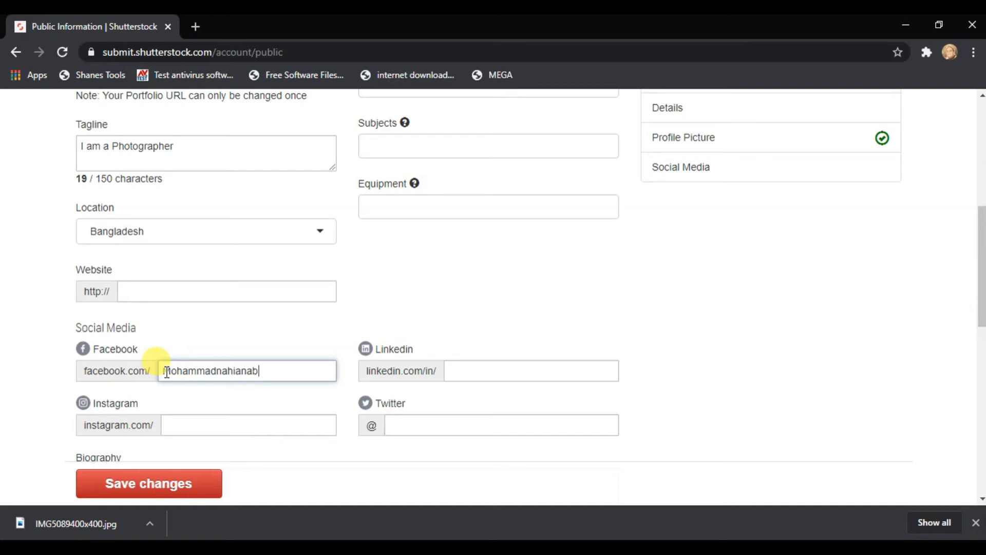
text(ud)
key(BackSpace)
key(BackSpace)
text(i)
drag(434, 330, 405, 382)
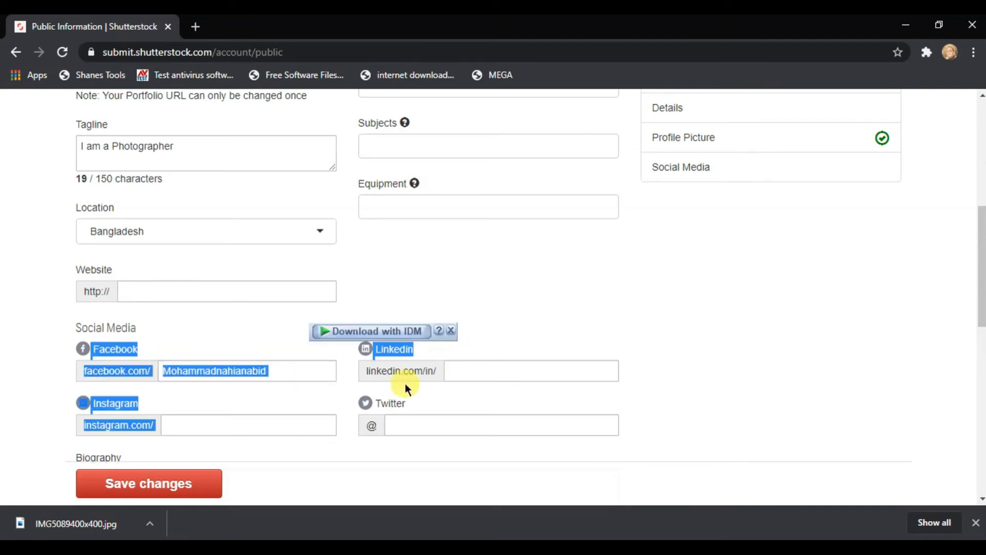
Step: Enter the contributor's Instagram username in lowercase and save the social links
click(266, 421)
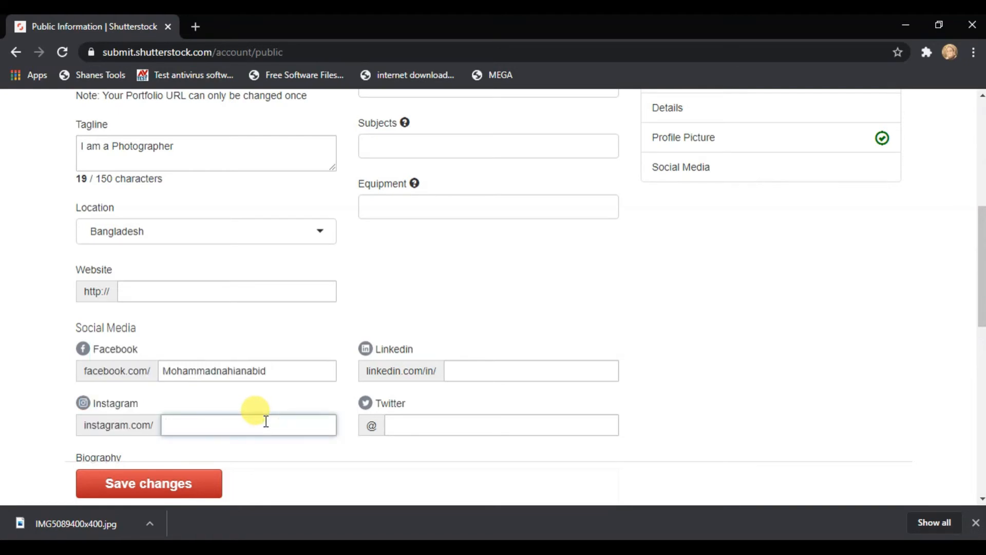
text(M)
key(BackSpace)
text(mohammad)
key(BackSpace)
key(BackSpace)
text(_nah)
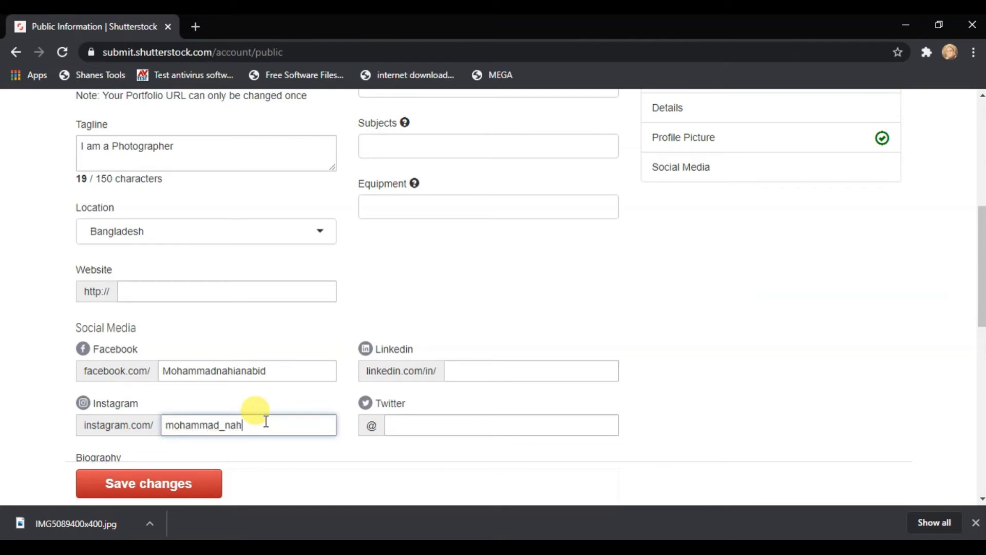
text(ian_abid/)
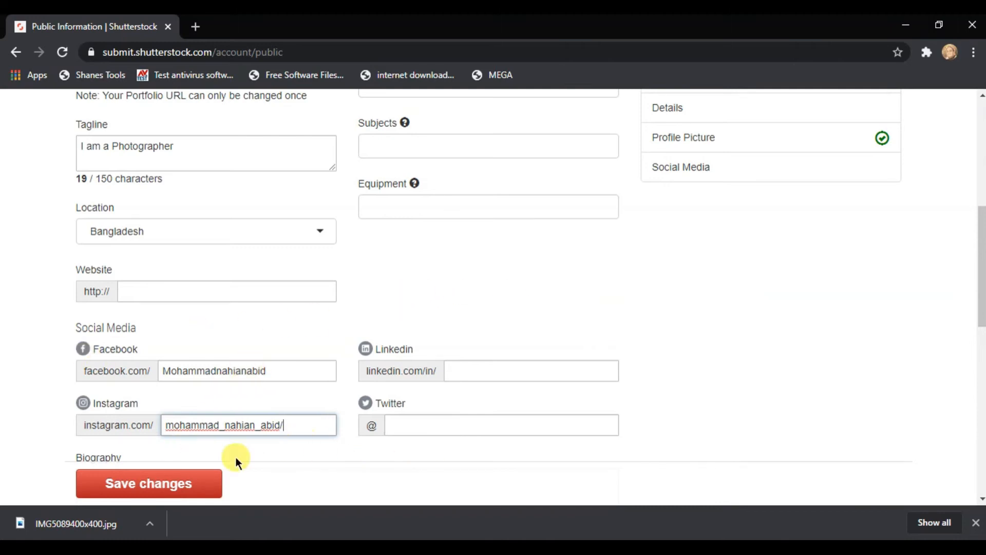
click(192, 484)
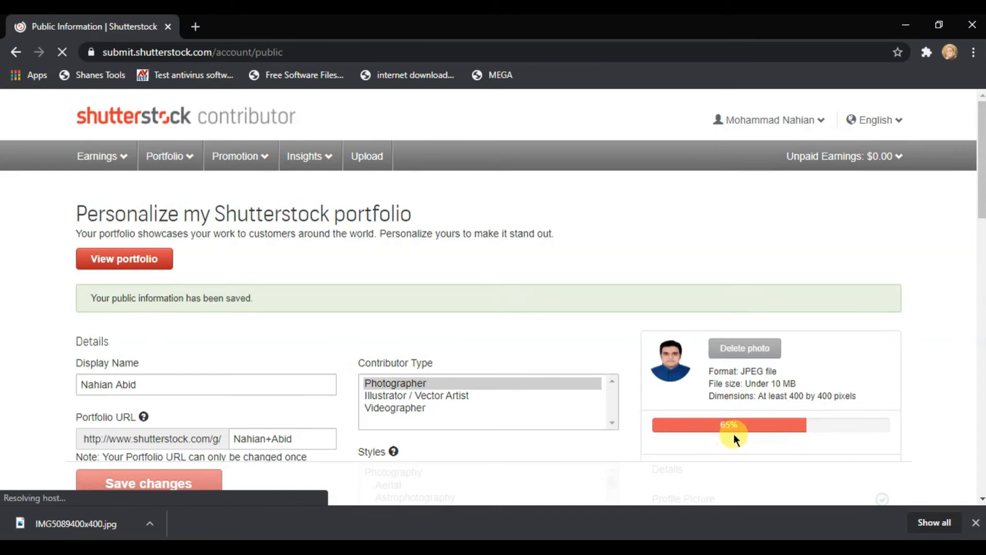
Step: Scroll down and back up through the saved 65% profile form to review it
scroll(171, 379, down, 3)
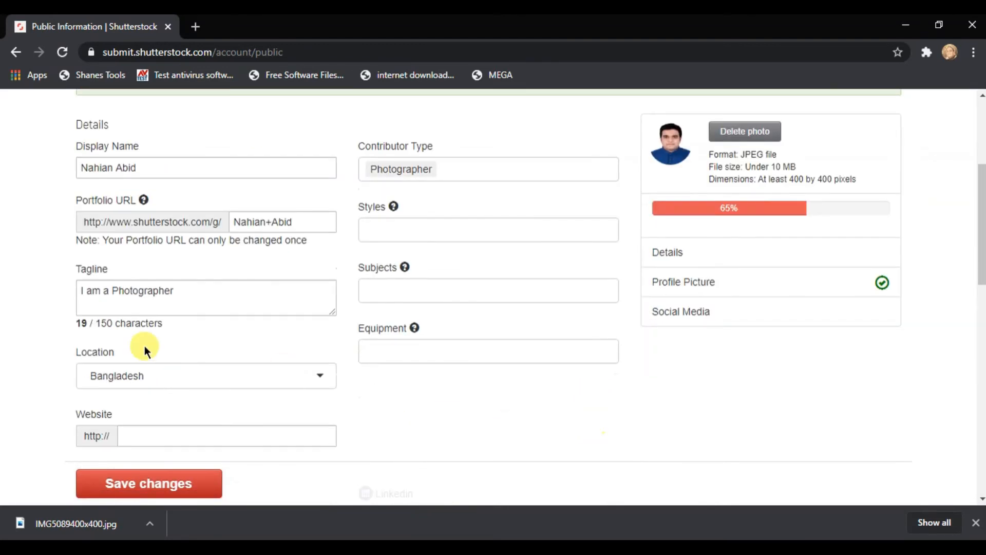
scroll(589, 337, down, 3)
scroll(546, 432, down, 3)
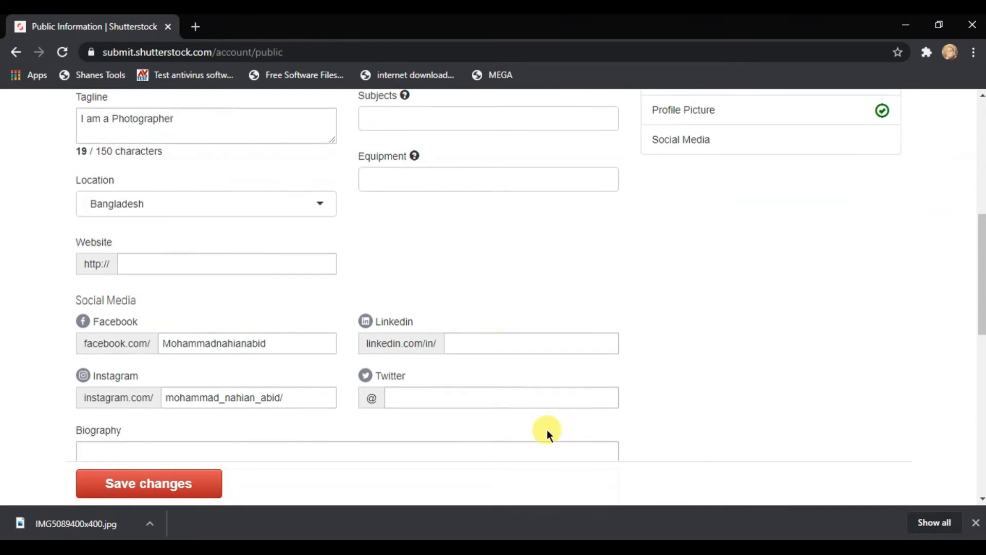
scroll(385, 383, down, 3)
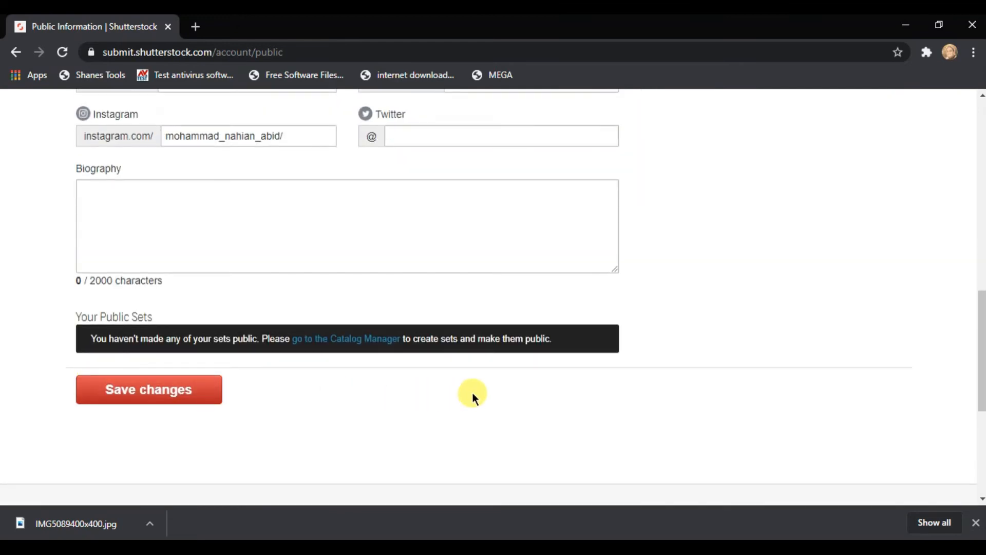
scroll(470, 392, up, 2)
scroll(272, 339, up, 2)
scroll(475, 334, up, 3)
scroll(462, 333, up, 2)
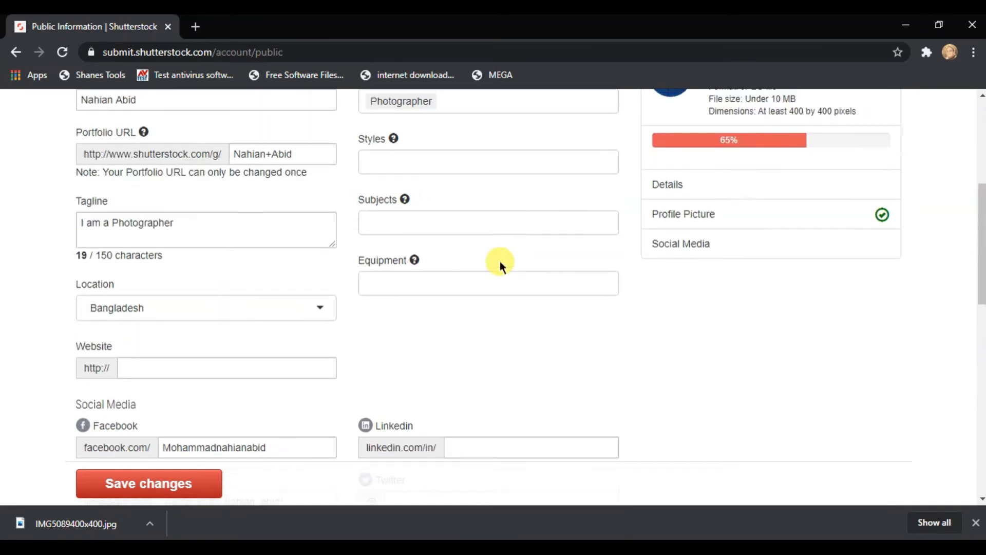
scroll(385, 259, up, 2)
Step: Choose Black and White, Landscape and Food in the profile's Styles dropdown
click(426, 231)
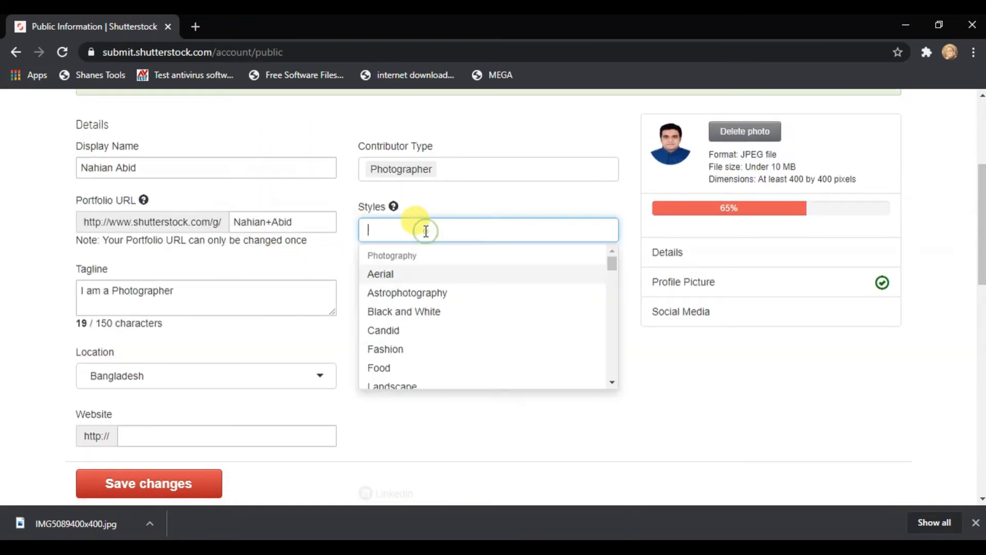
scroll(407, 310, down, 1)
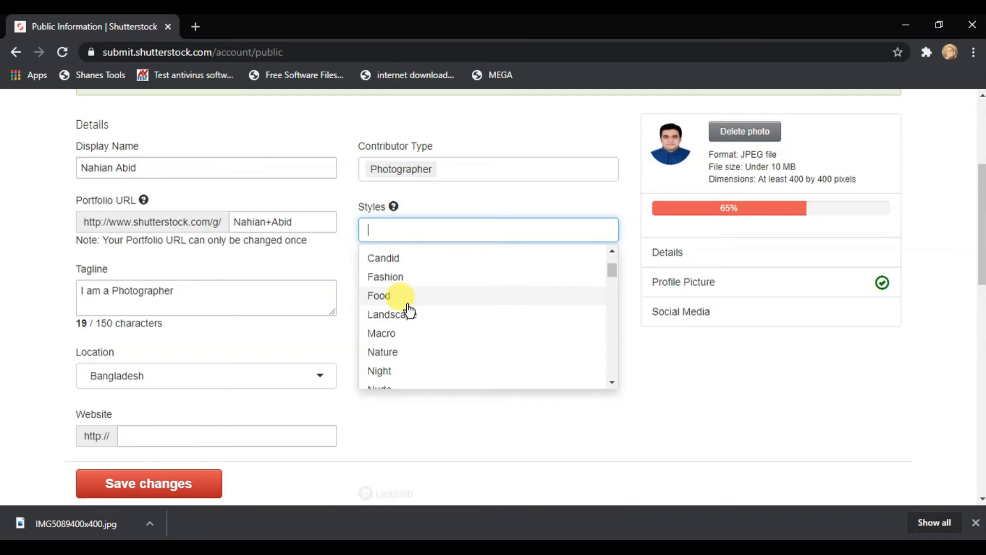
scroll(405, 316, down, 1)
scroll(401, 311, up, 2)
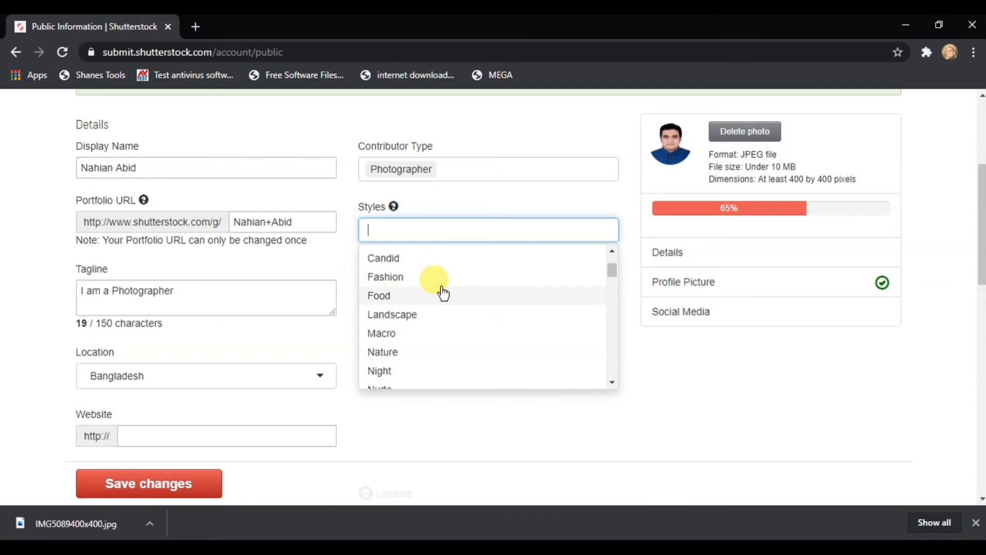
scroll(470, 319, down, 1)
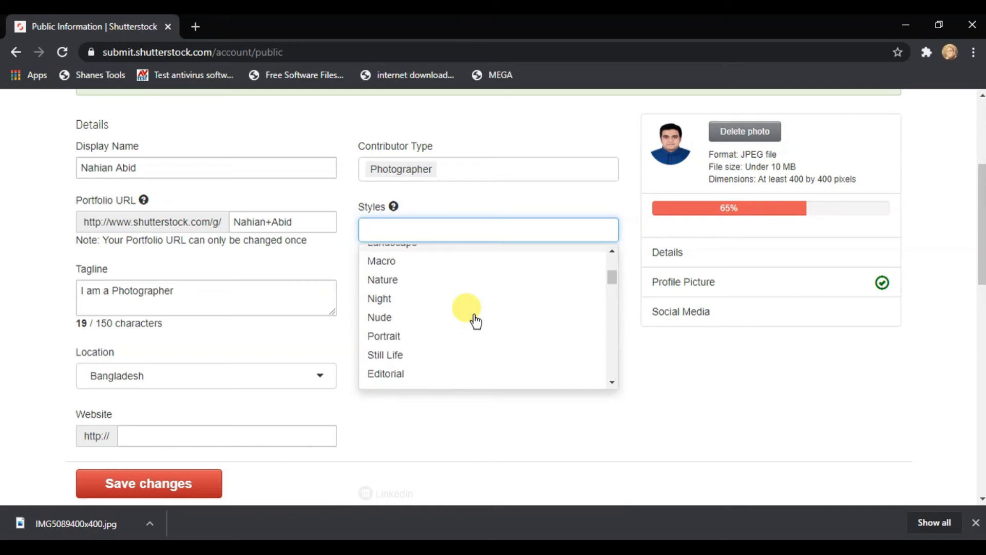
scroll(452, 317, up, 1)
scroll(452, 316, down, 1)
scroll(452, 314, down, 2)
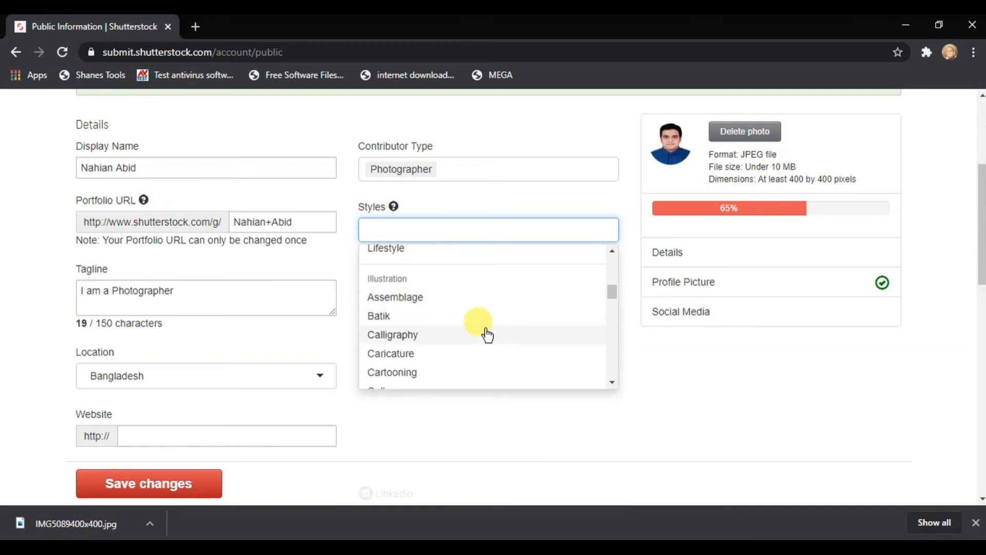
scroll(486, 333, up, 1)
scroll(485, 334, up, 3)
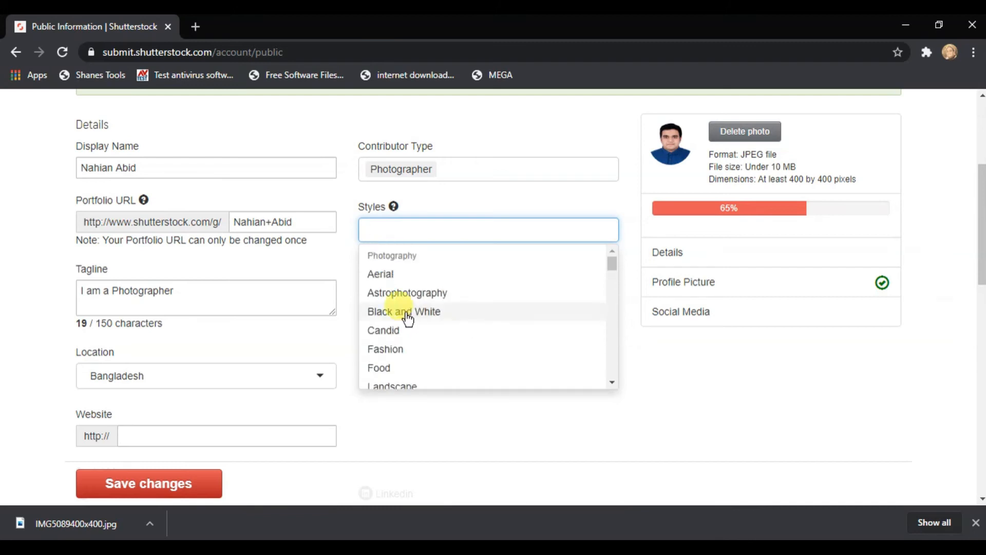
click(417, 312)
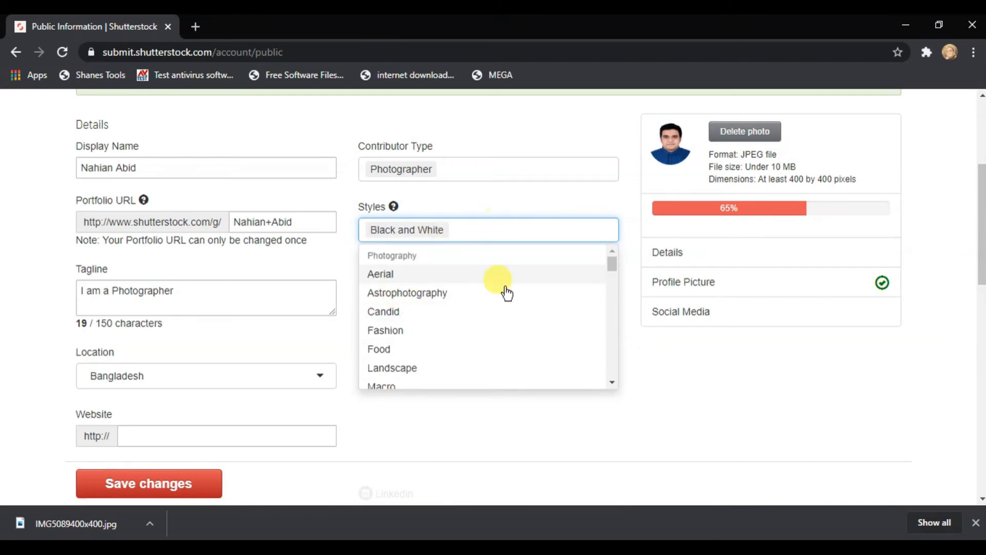
scroll(529, 303, down, 2)
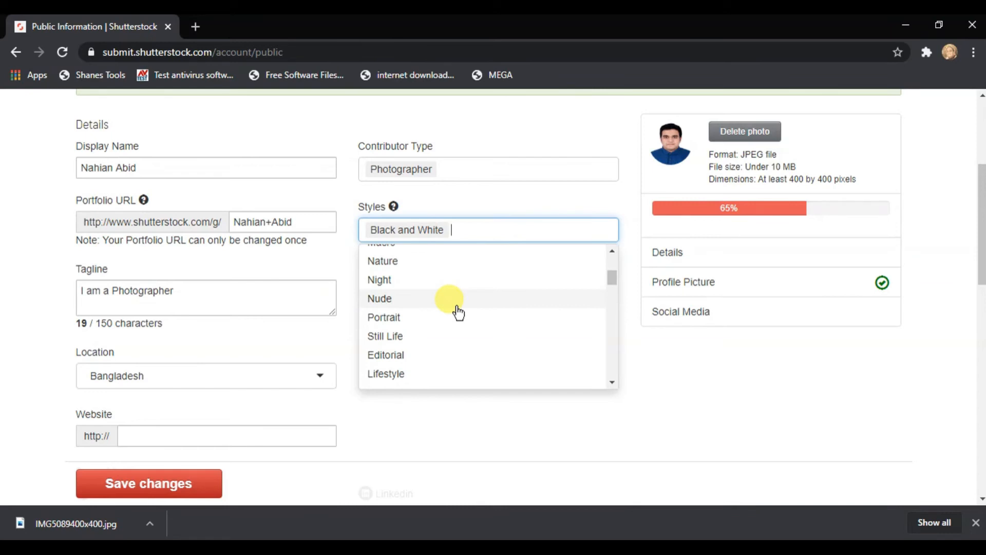
scroll(457, 311, up, 2)
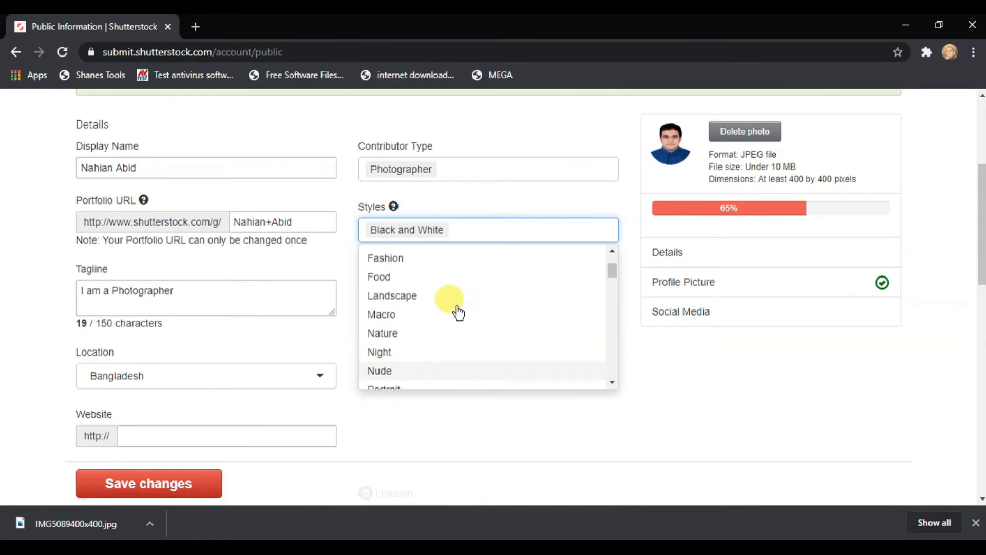
click(397, 299)
click(395, 330)
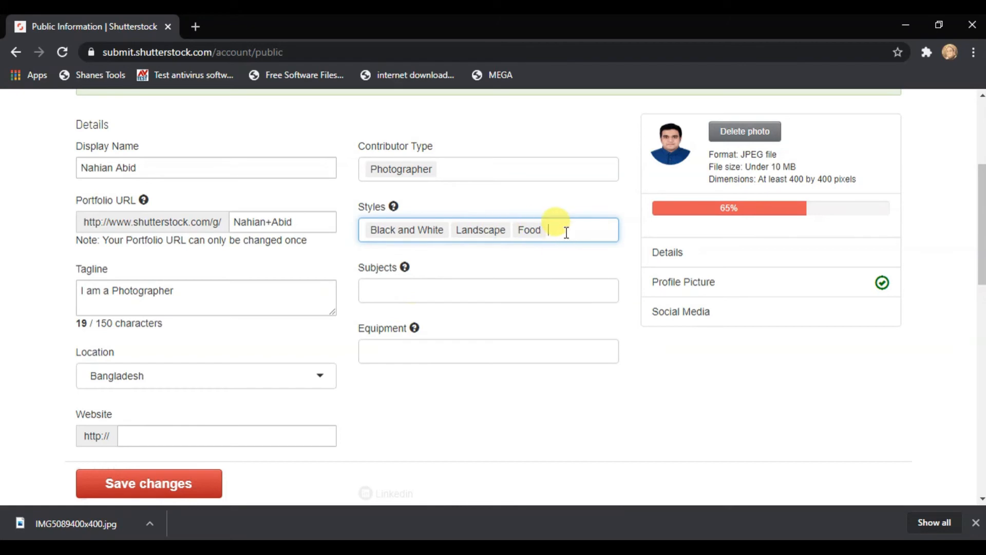
click(446, 287)
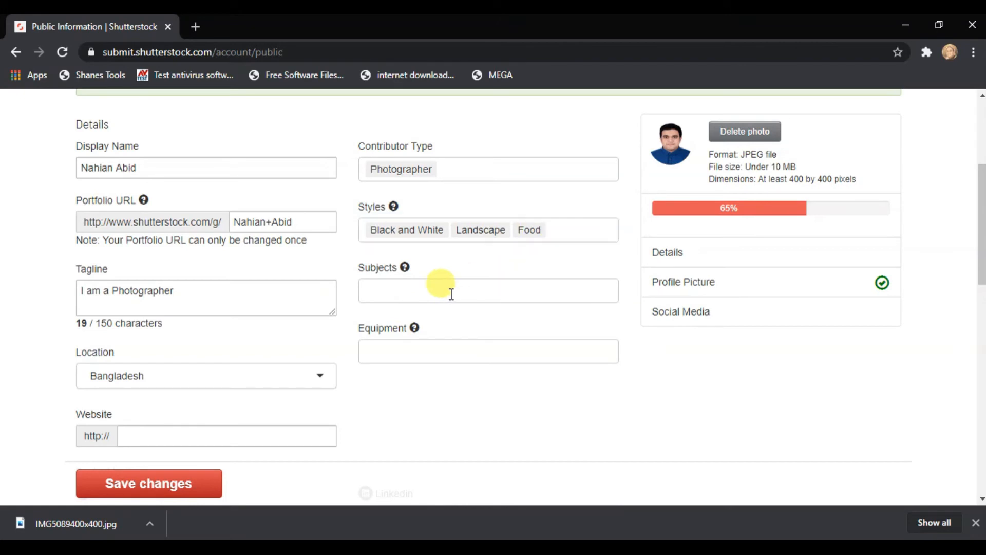
Step: Add Beauty, People and Science as profile subjects
scroll(528, 359, down, 3)
scroll(424, 352, up, 1)
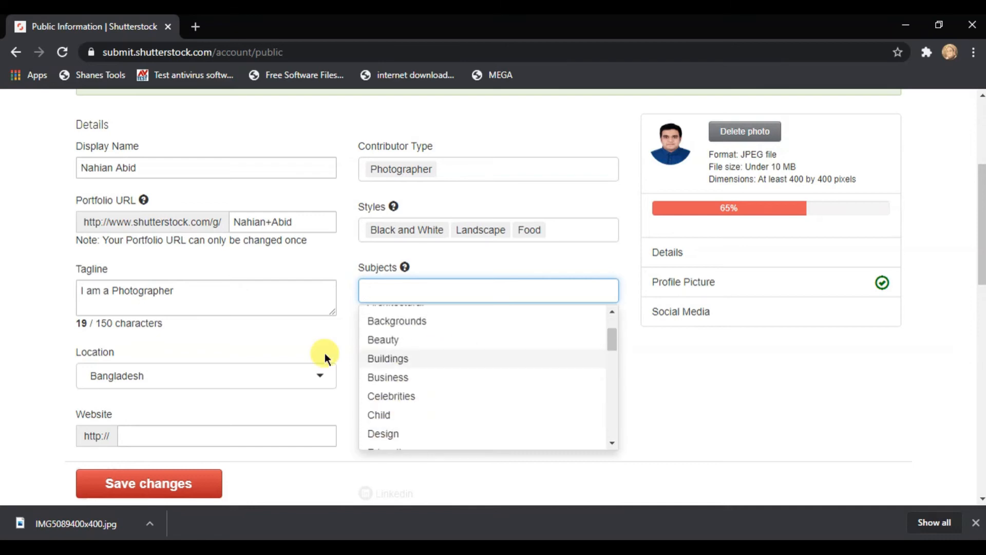
click(390, 348)
scroll(439, 386, down, 5)
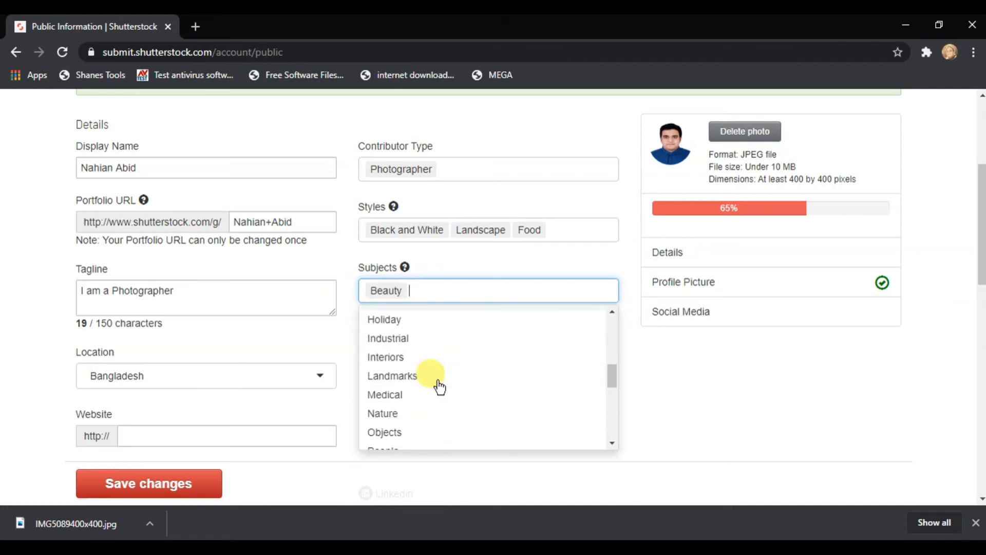
scroll(439, 386, down, 1)
click(405, 386)
scroll(440, 359, down, 4)
scroll(411, 381, up, 3)
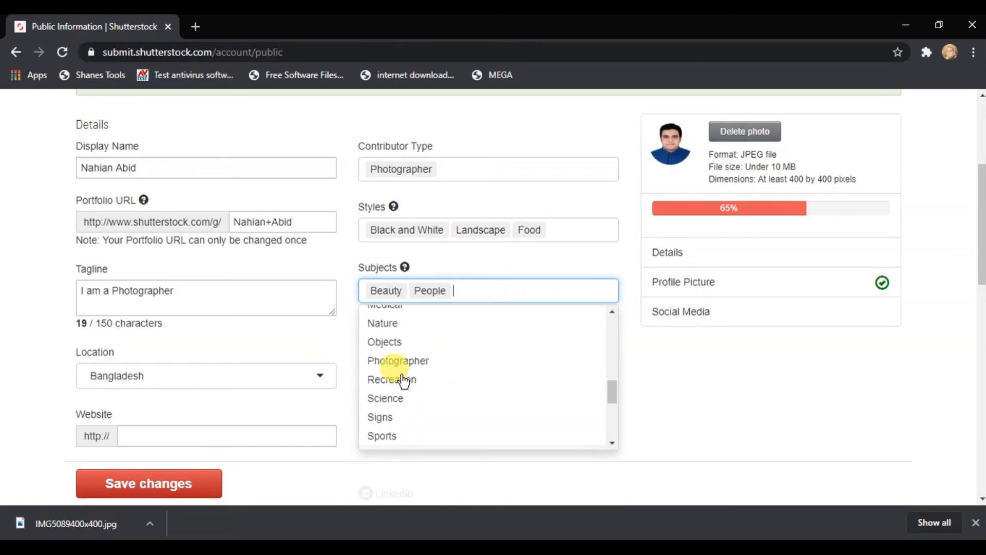
click(391, 399)
Step: Add Technology and Nature as subjects, leave Equipment empty, and save the profile
scroll(517, 389, up, 3)
scroll(518, 390, down, 4)
scroll(517, 390, down, 2)
scroll(409, 384, up, 2)
click(405, 436)
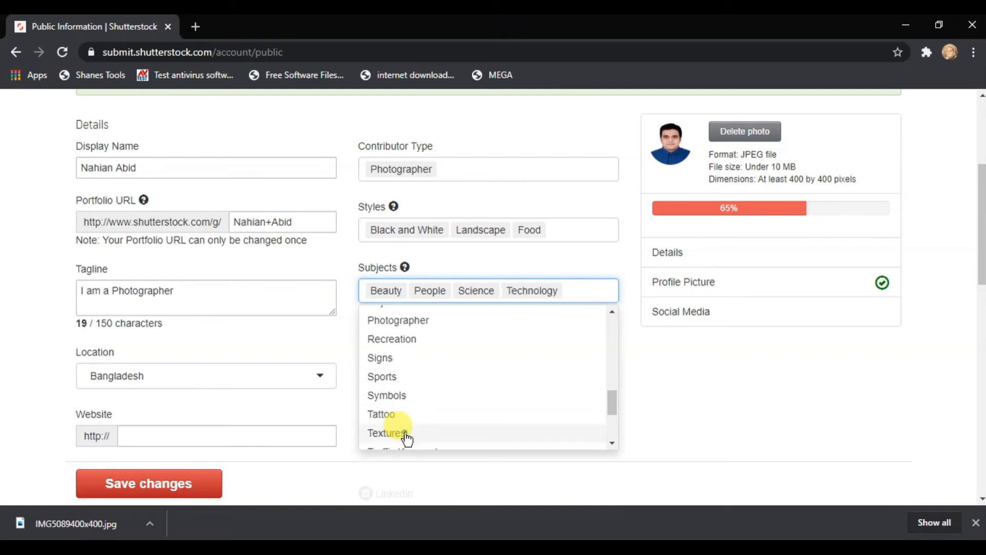
scroll(462, 401, up, 3)
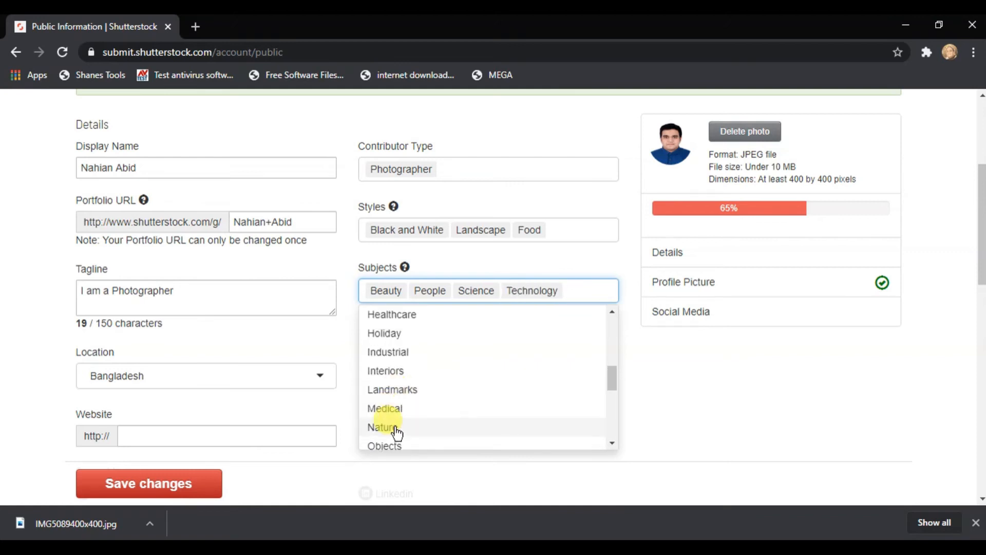
click(397, 433)
click(510, 389)
click(393, 352)
click(177, 402)
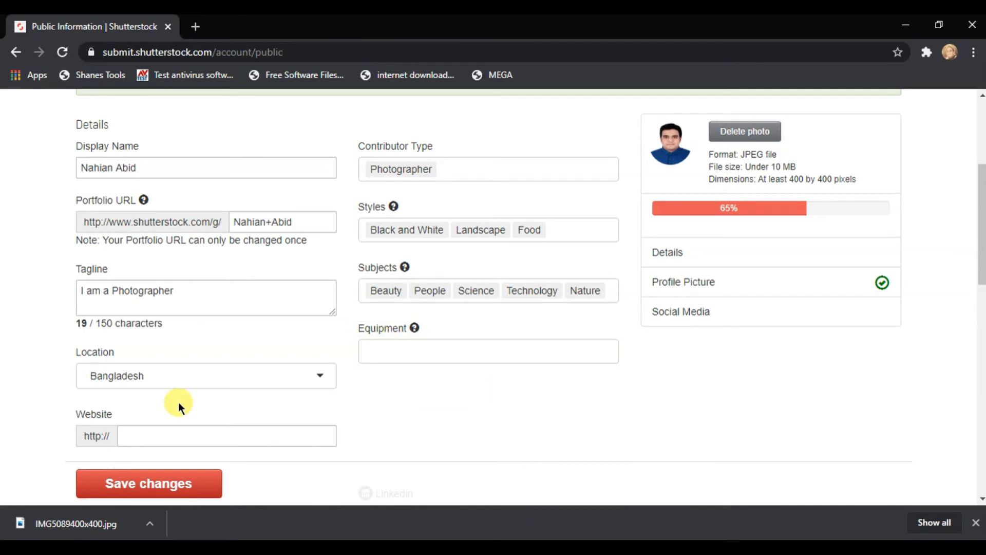
click(193, 479)
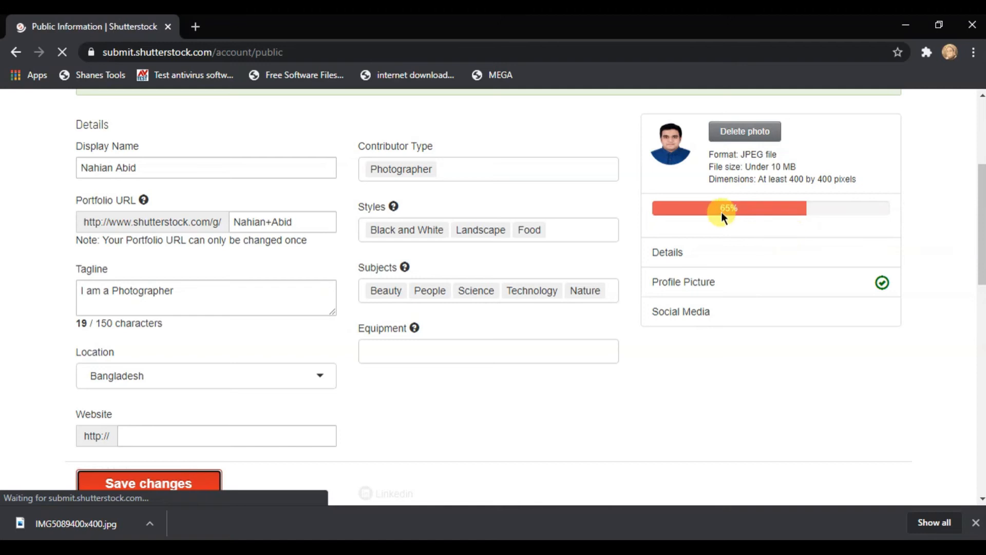
Step: Scroll the saved profile down to the Social Media section
scroll(822, 308, down, 3)
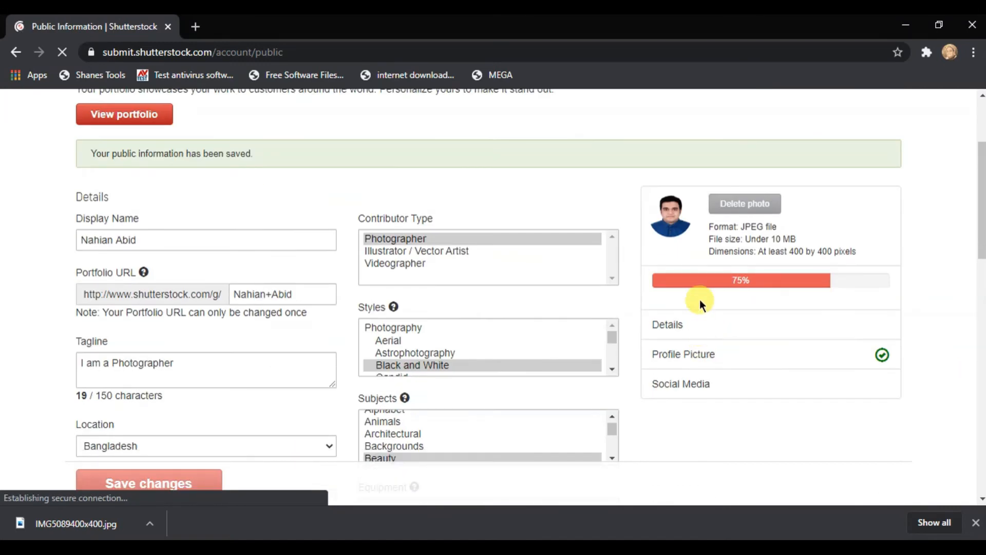
scroll(589, 310, down, 7)
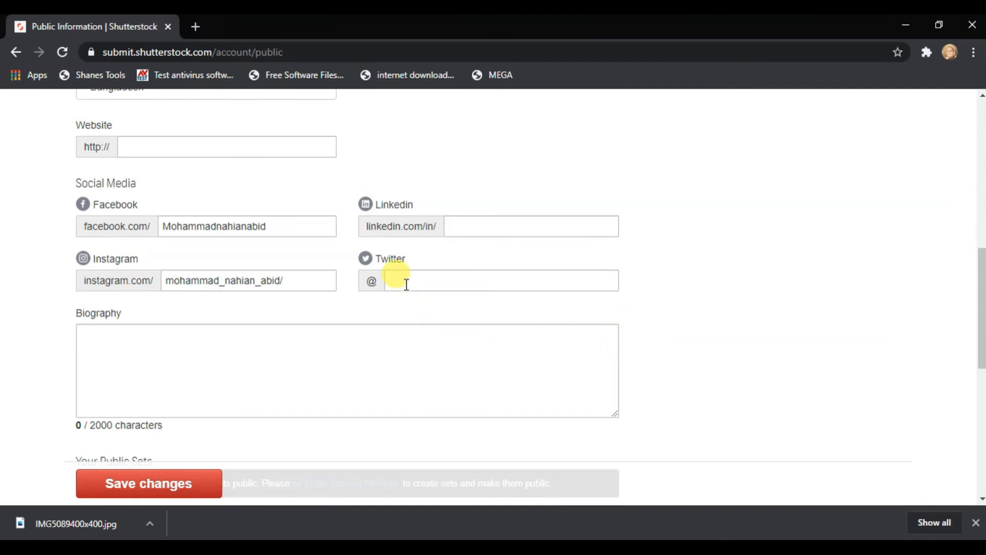
scroll(754, 306, up, 4)
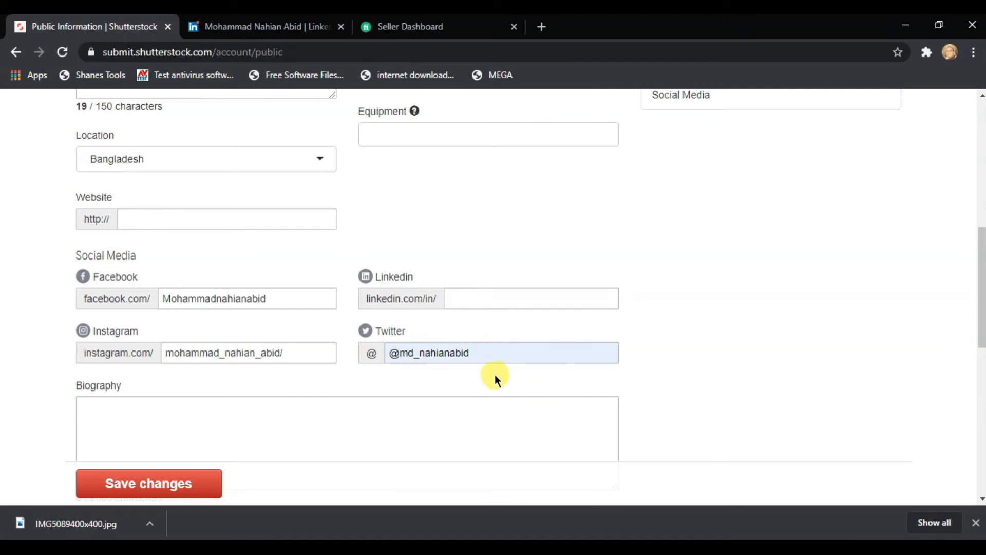
Step: Remove the extra @ from the Twitter username
click(399, 355)
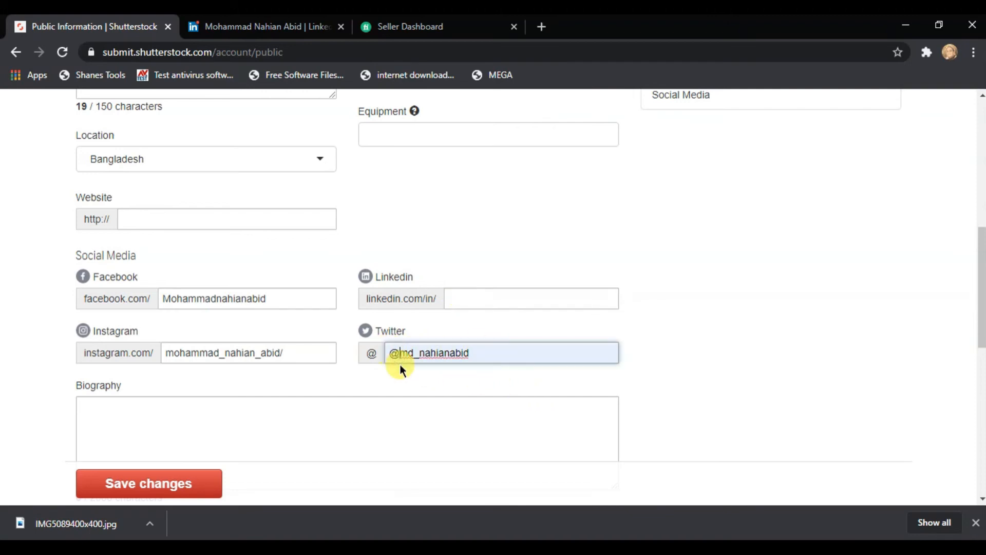
key(BackSpace)
click(465, 297)
Step: Copy the profile link address from the LinkedIn page and return to Shutterstock
click(324, 25)
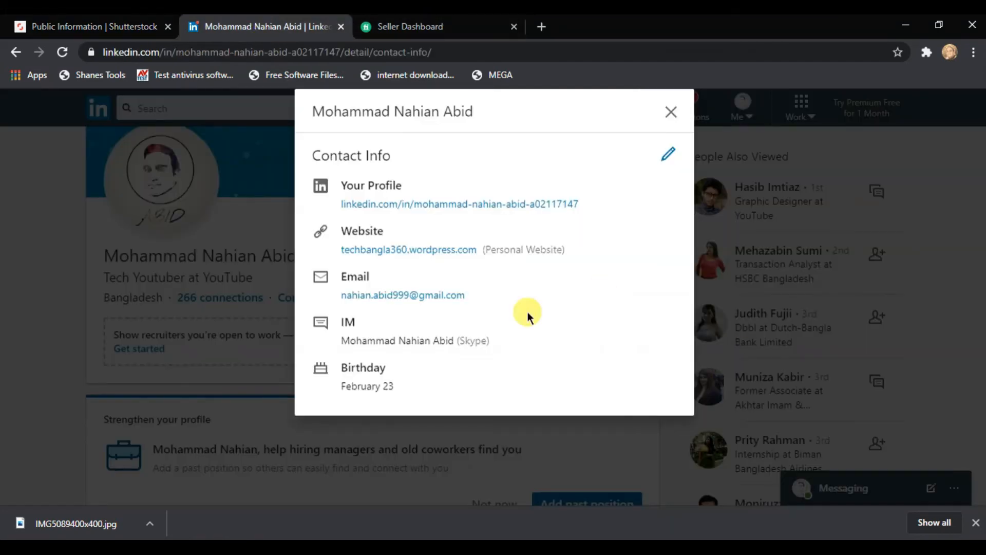
right_click(408, 206)
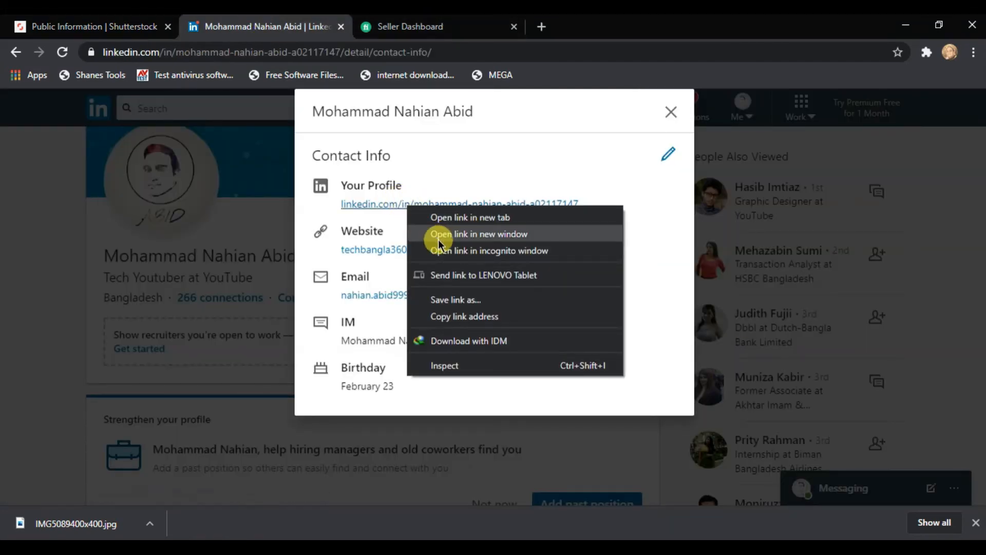
click(438, 315)
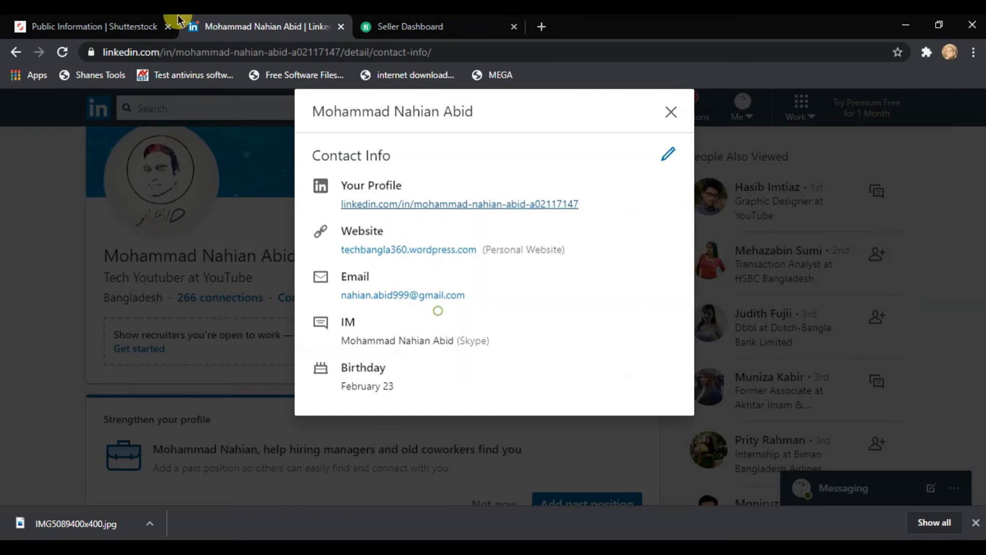
click(112, 26)
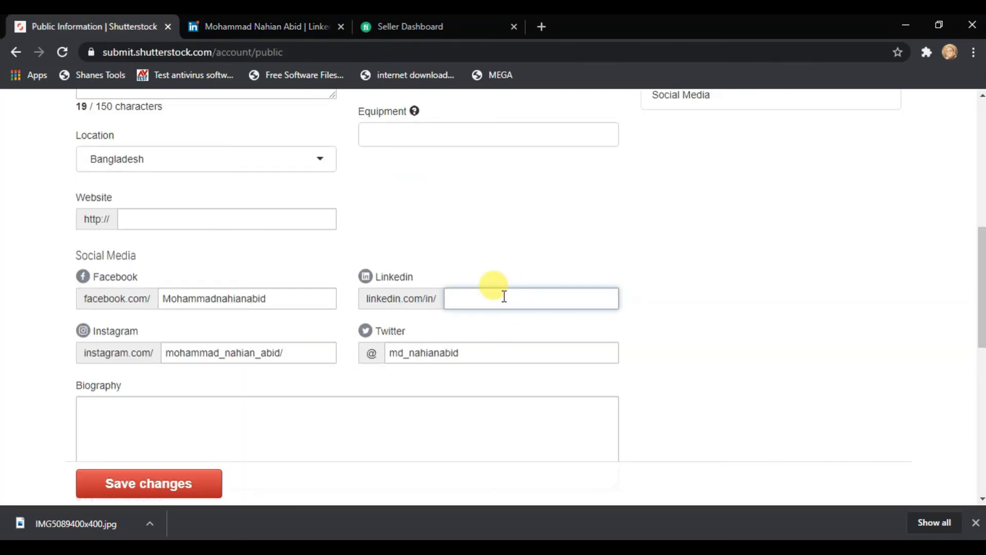
Step: Paste the LinkedIn link into the LinkedIn field and trim the part before the profile id
key(ctrl+v)
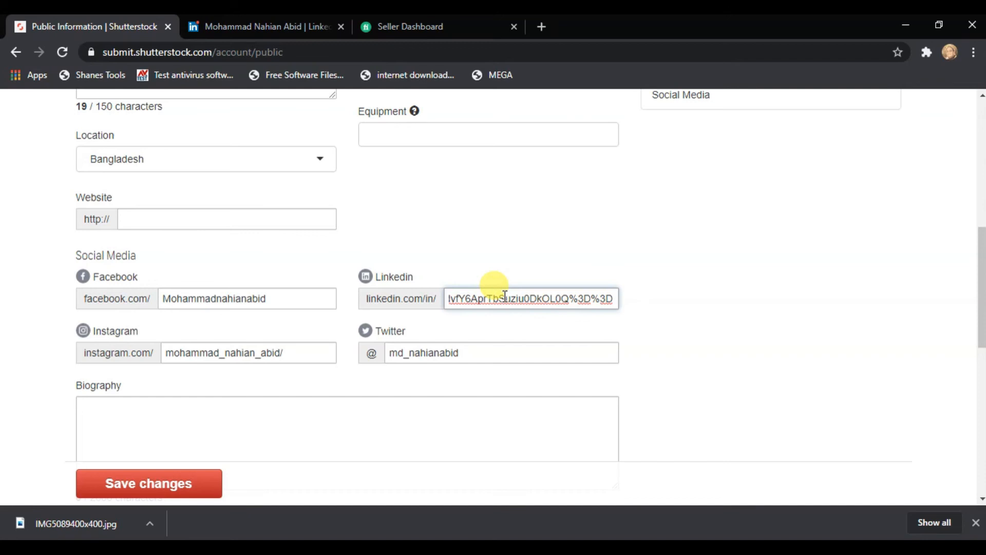
key(Left)
key(Left)
key(Left)
key(Left)
key(Left)
key(Left)
key(Left)
key(Left)
key(Left)
key(Left)
key(Left)
key(Left)
key(Left)
key(Left)
key(Left)
key(Left)
key(Left)
key(Left)
key(Left)
key(Left)
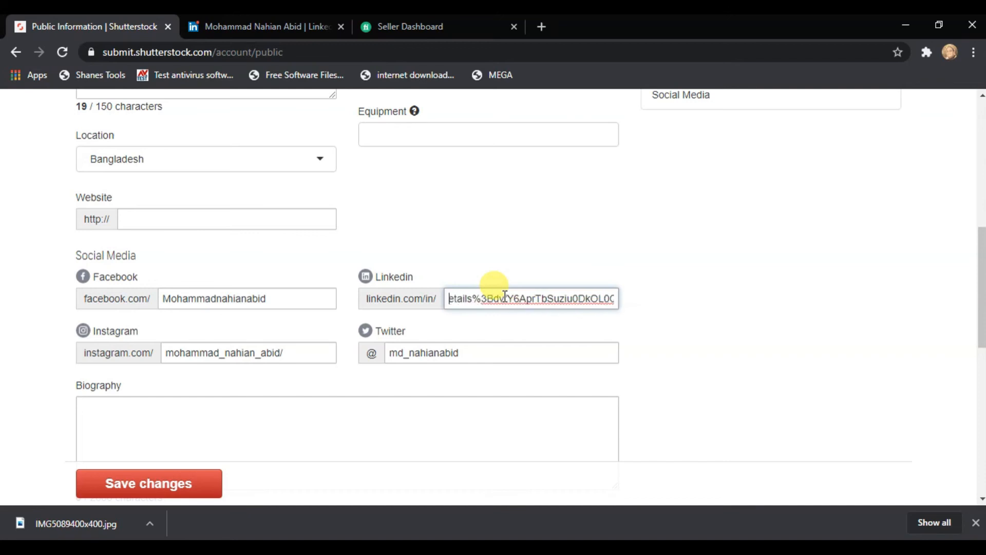
key(Left)
key(Left)
key(Left)
key(Left)
key(Left)
key(Left)
key(Left)
key(Left)
key(Left)
key(Left)
key(Left)
key(Left)
key(Left)
key(Left)
key(Left)
key(Left)
key(Left)
key(Left)
key(Left)
key(Left)
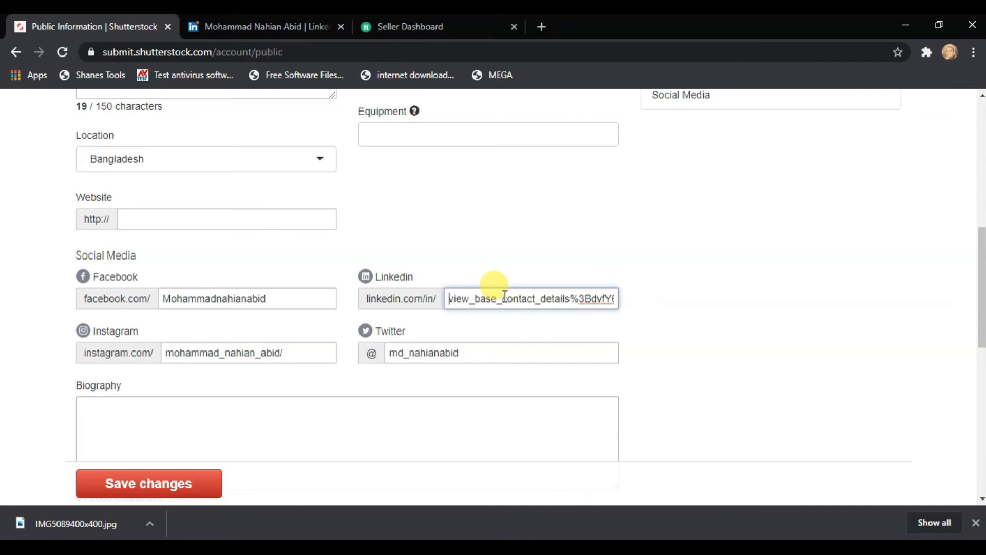
key(Left)
key(Left)
key(Left)
key(Left)
key(Left)
key(Left)
key(Left)
key(Left)
key(Left)
key(Left)
key(Left)
key(Left)
key(Left)
key(Left)
key(Left)
key(Left)
key(Left)
key(Left)
key(Left)
key(Left)
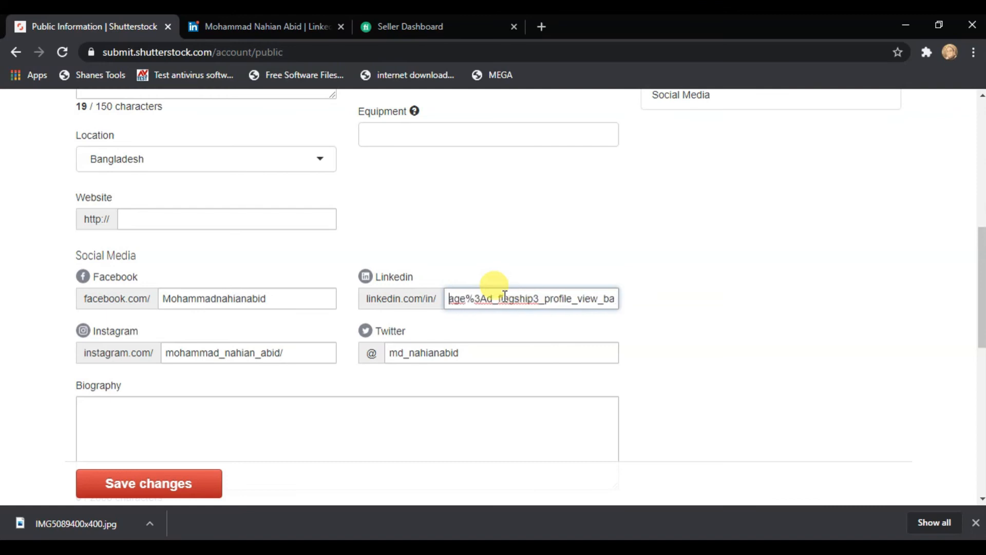
key(Left)
key(Left)
key(Left)
key(Left)
key(Left)
key(Left)
key(Left)
key(Left)
key(Left)
key(Left)
key(Left)
key(Left)
key(Left)
key(Left)
key(Left)
key(Left)
key(Left)
key(Left)
key(Left)
key(Left)
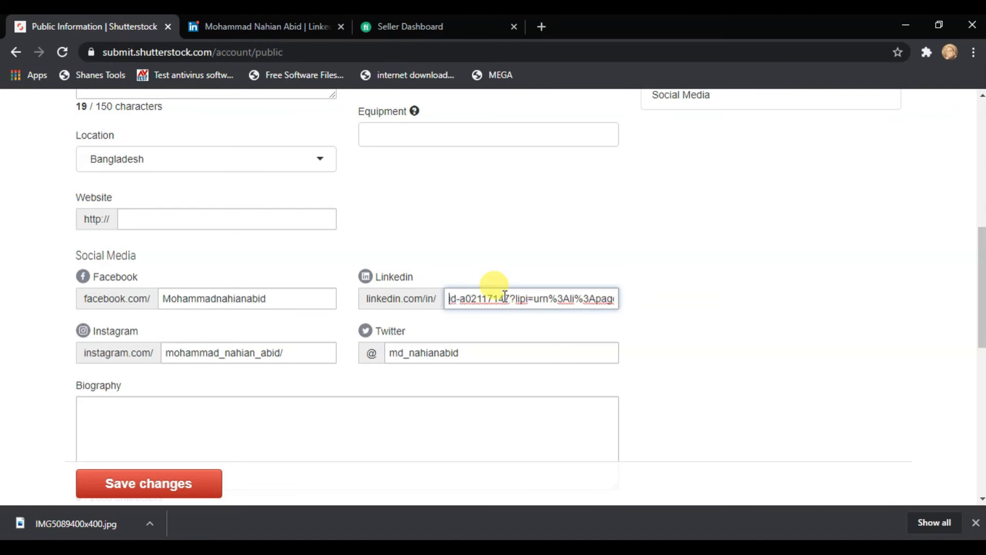
key(Left)
key(Left)
key(Left)
key(Left)
key(Left)
key(Left)
key(Left)
key(Left)
key(Left)
key(Left)
key(Left)
key(Left)
key(Left)
key(Left)
key(Left)
key(Left)
key(Left)
key(Left)
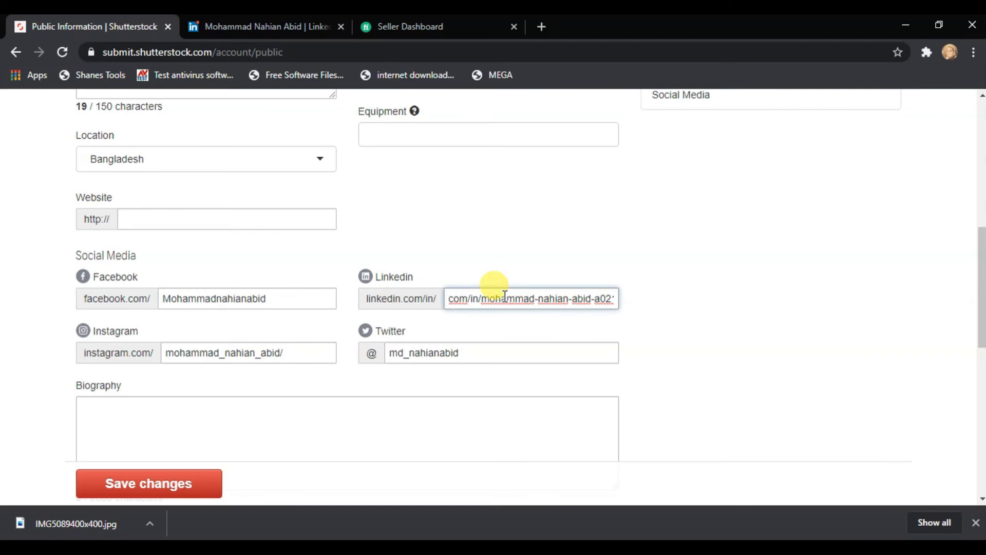
key(BackSpace)
key(BackSpace)
key(BackSpace)
key(BackSpace)
key(BackSpace)
key(BackSpace)
key(BackSpace)
key(BackSpace)
key(BackSpace)
key(BackSpace)
key(BackSpace)
key(BackSpace)
key(BackSpace)
key(BackSpace)
key(BackSpace)
key(BackSpace)
key(BackSpace)
key(BackSpace)
key(BackSpace)
key(BackSpace)
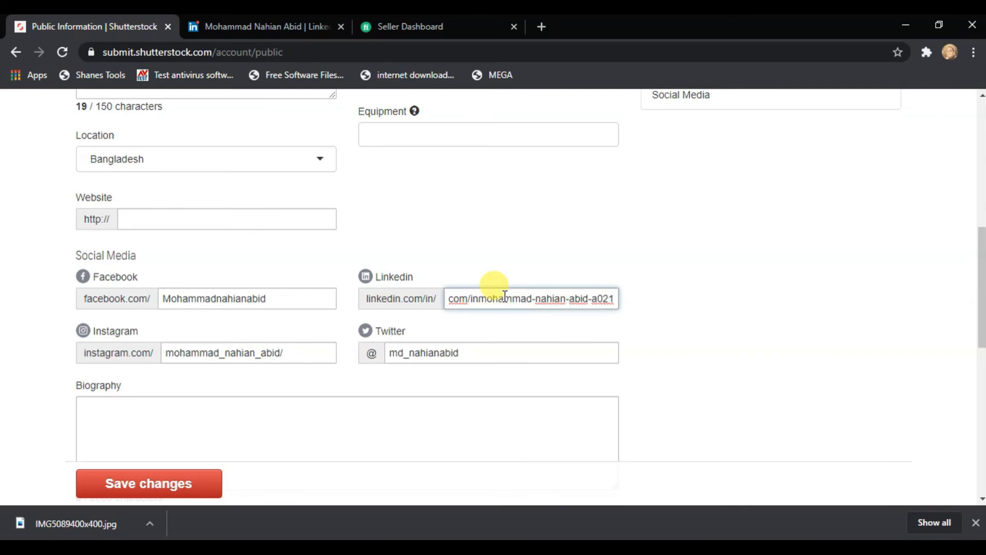
Step: Save the profile and review it at 85% strength with Social Media checked
click(693, 326)
click(172, 492)
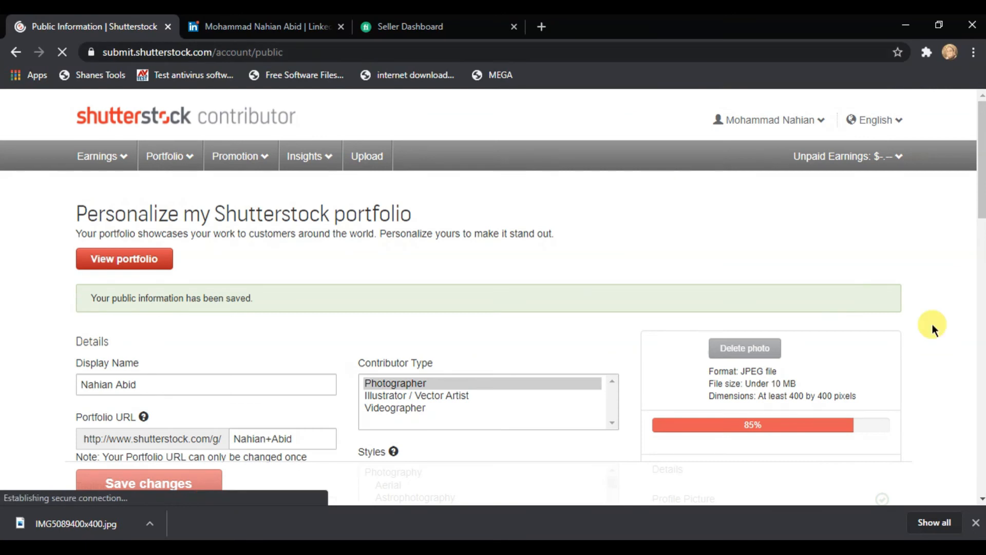
scroll(776, 323, down, 3)
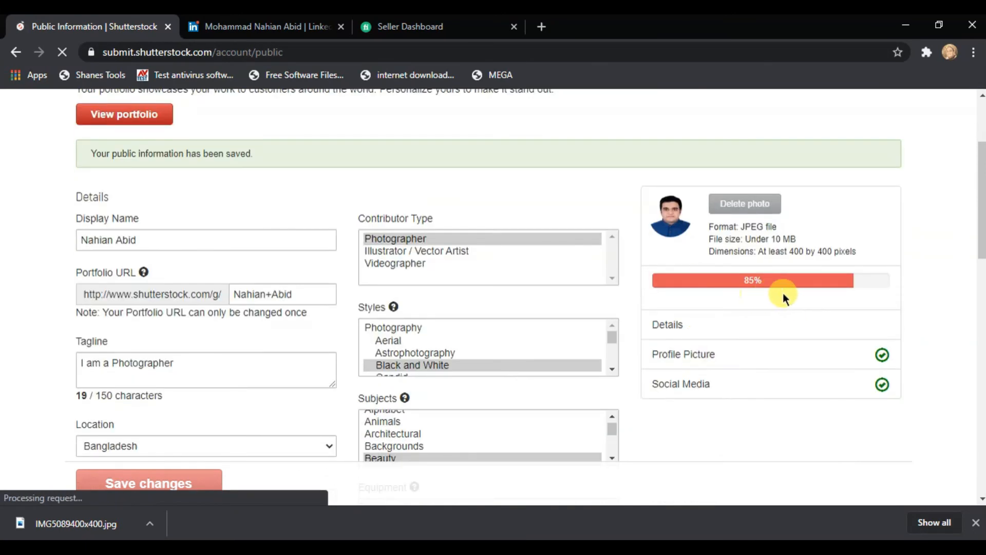
scroll(710, 404, down, 4)
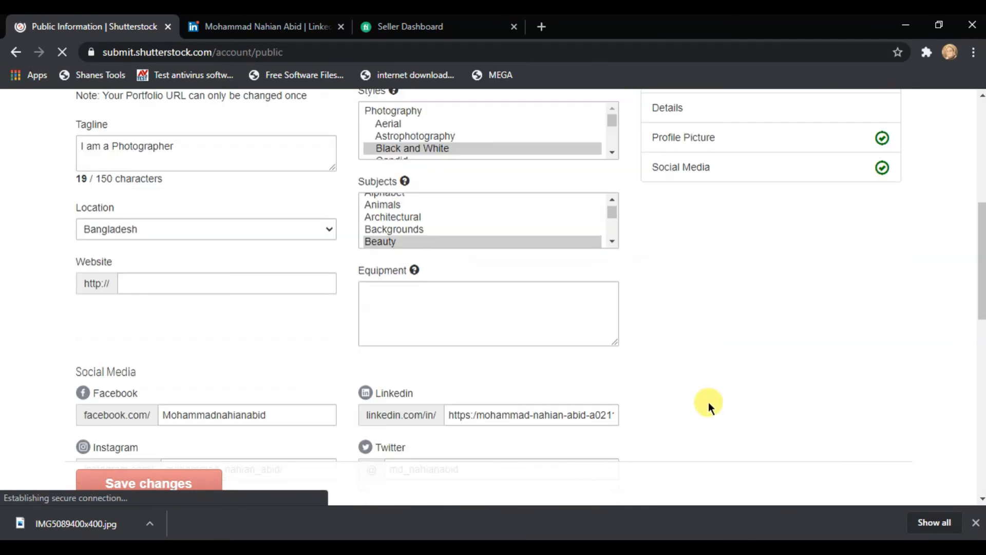
scroll(565, 334, down, 2)
scroll(767, 343, down, 1)
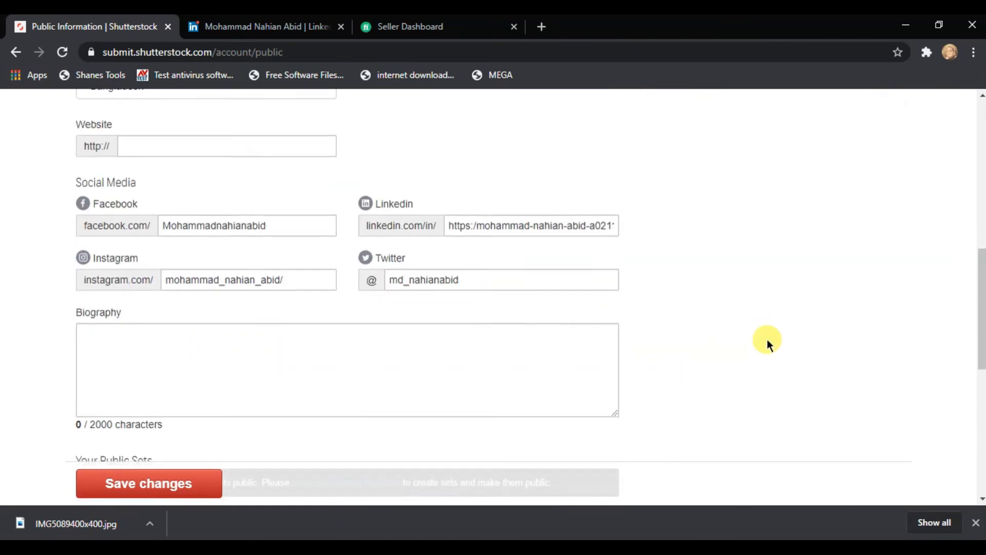
scroll(768, 343, down, 3)
scroll(613, 299, up, 1)
Step: Select the whole graphic-designer Description paragraph on the Fiverr profile page
click(417, 25)
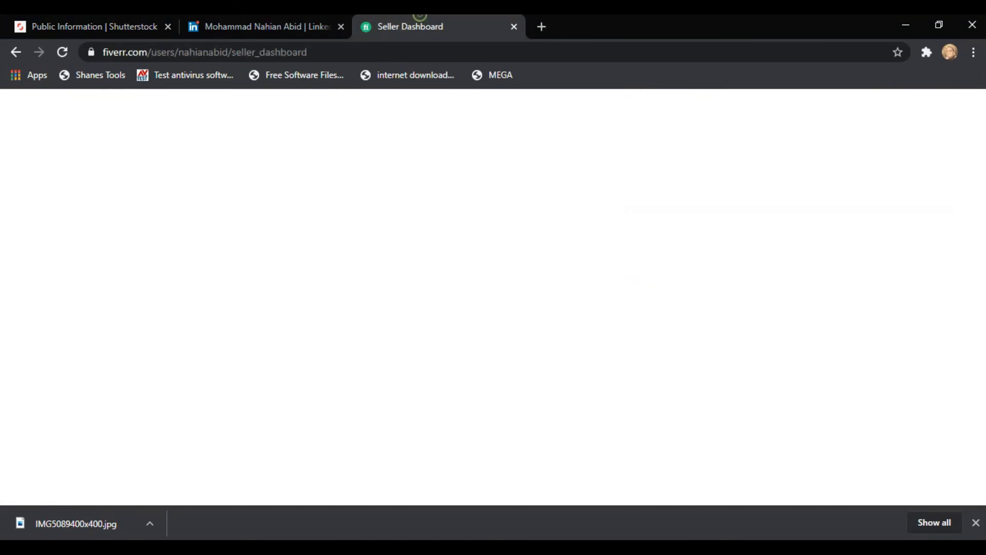
click(82, 24)
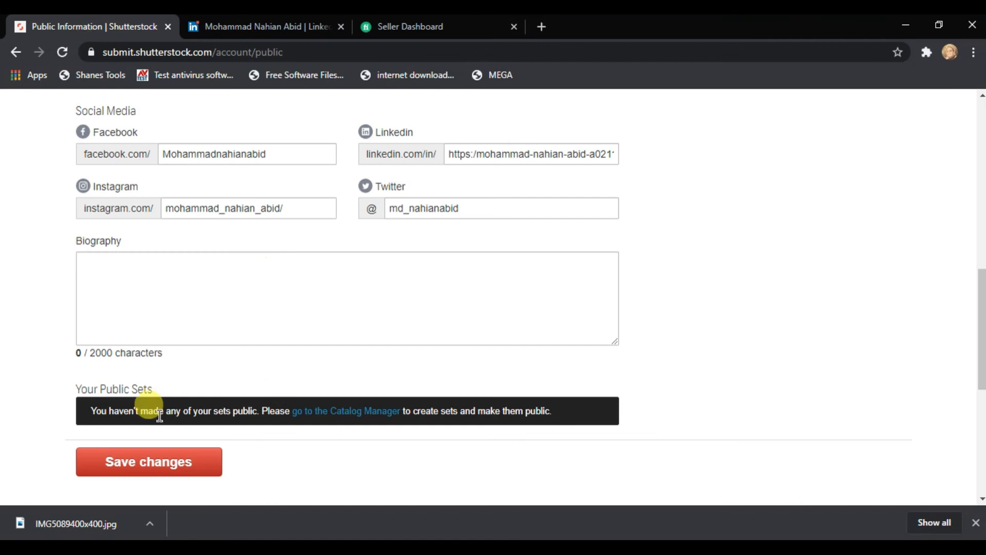
click(451, 23)
scroll(519, 351, down, 4)
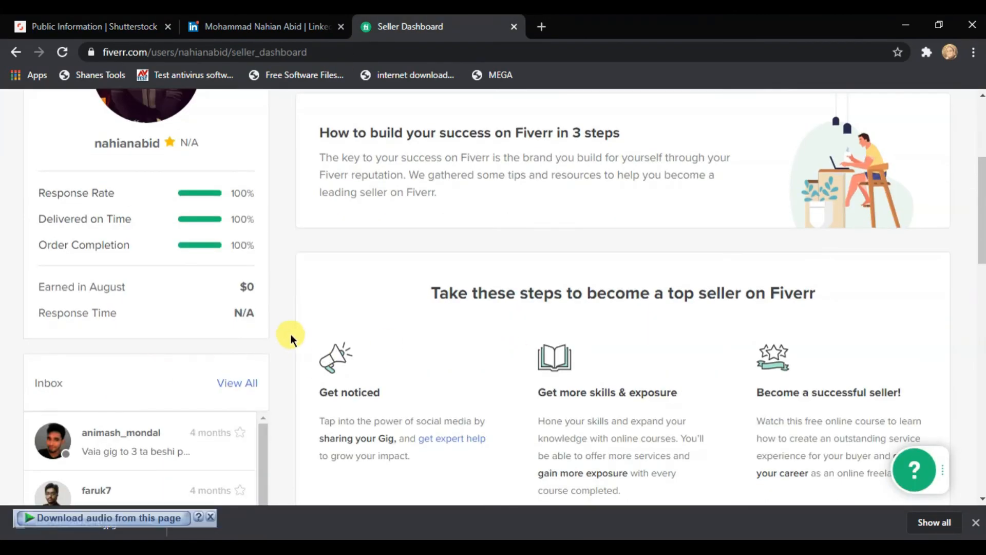
scroll(557, 316, up, 3)
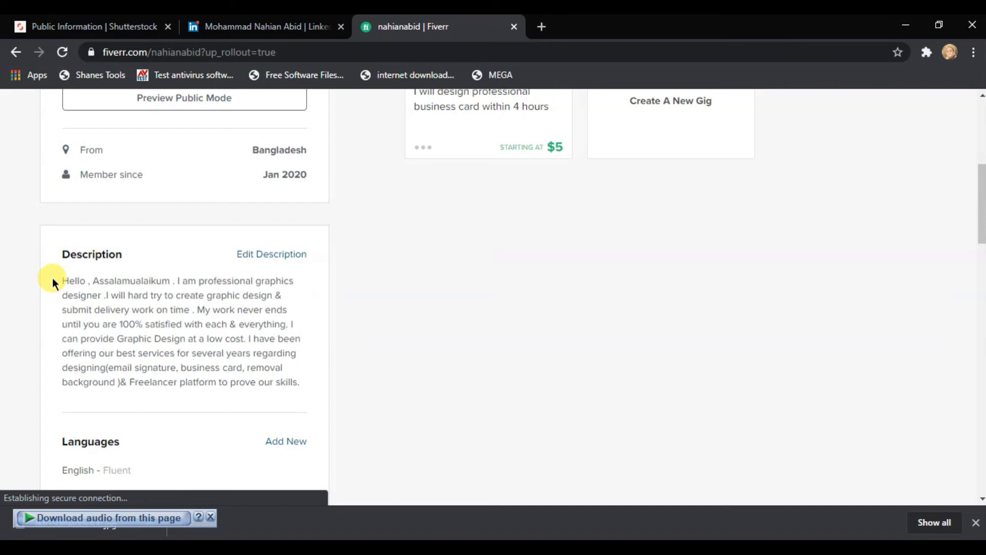
drag(66, 278, 267, 392)
key(ctrl+c)
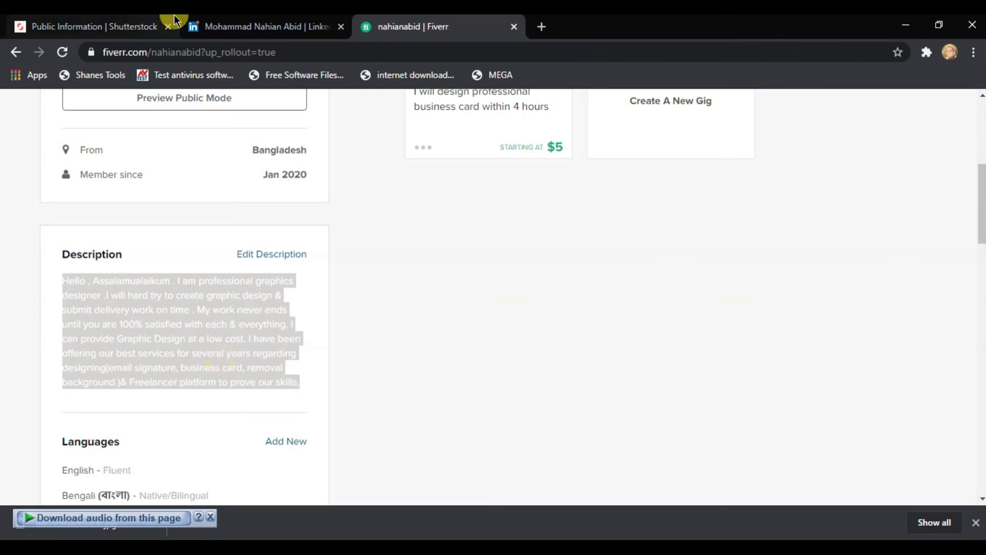
Step: Paste the Fiverr description into Biography and save, reaching 90% profile strength
click(154, 23)
click(242, 291)
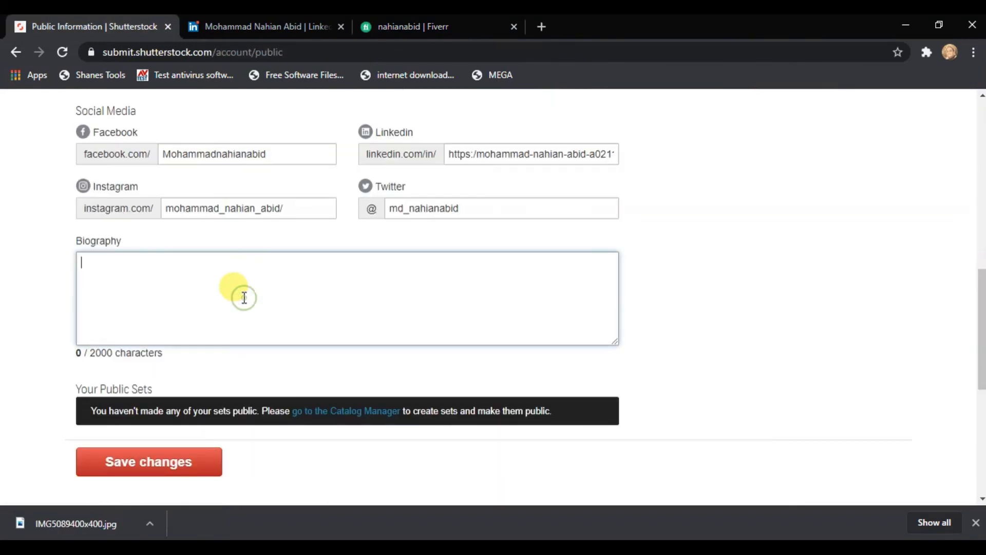
key(ctrl+v)
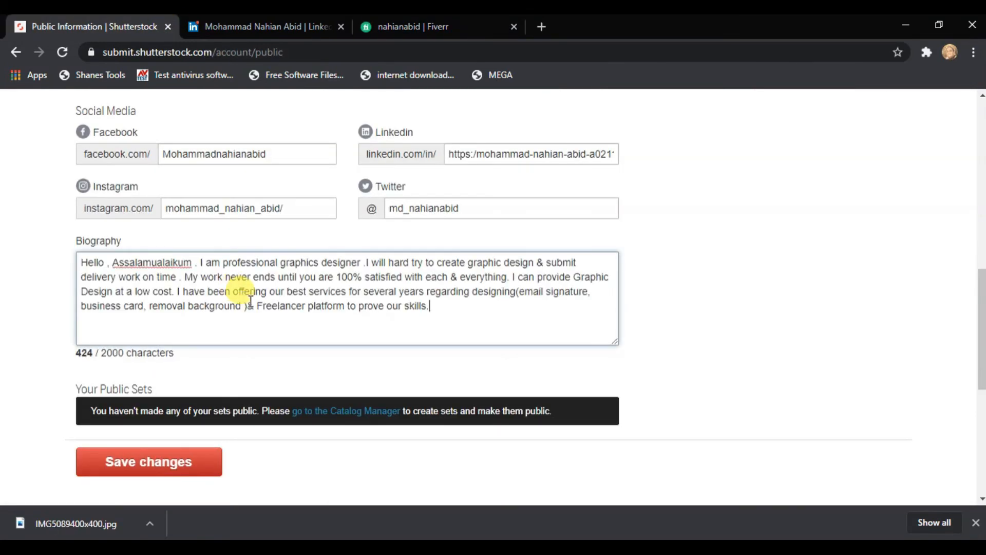
click(188, 475)
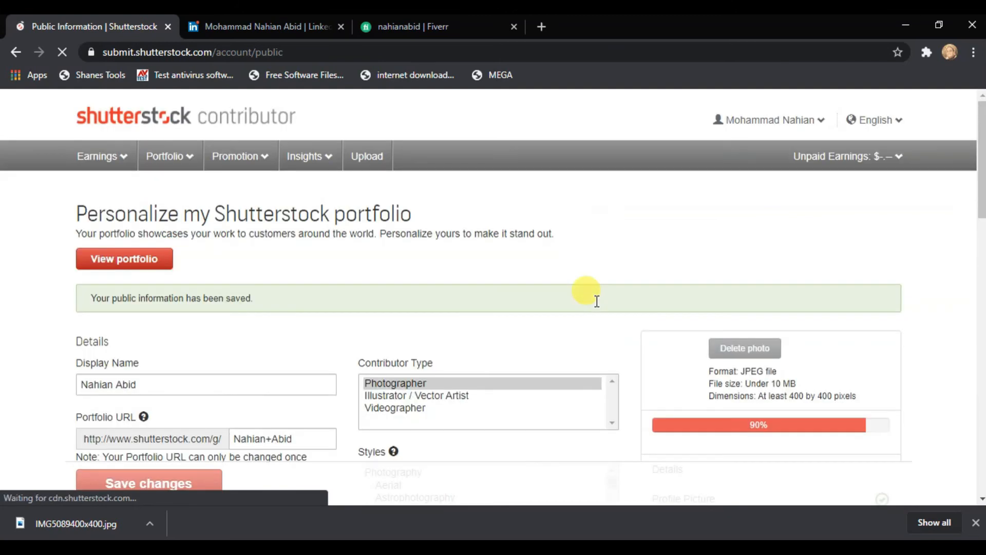
scroll(727, 364, down, 2)
scroll(728, 364, down, 3)
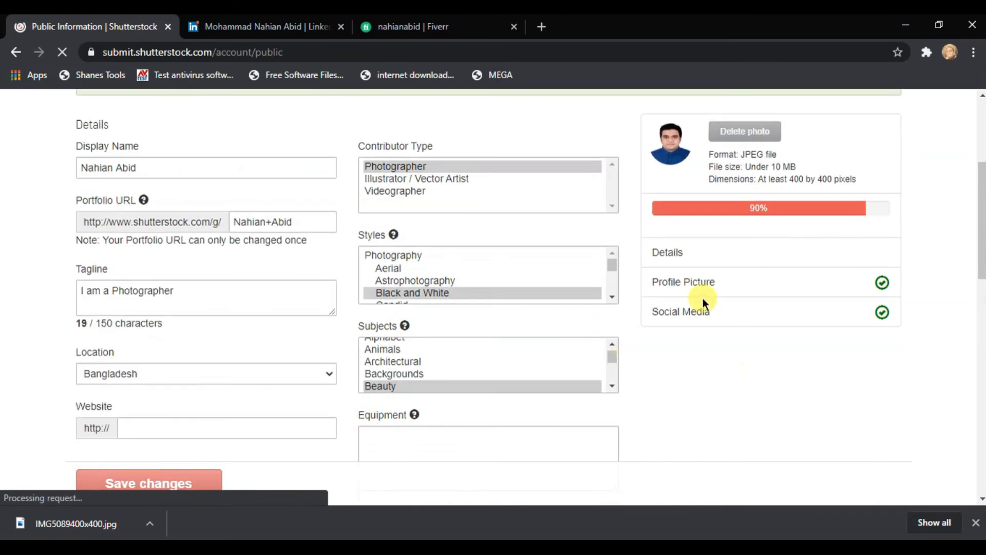
scroll(668, 344, down, 2)
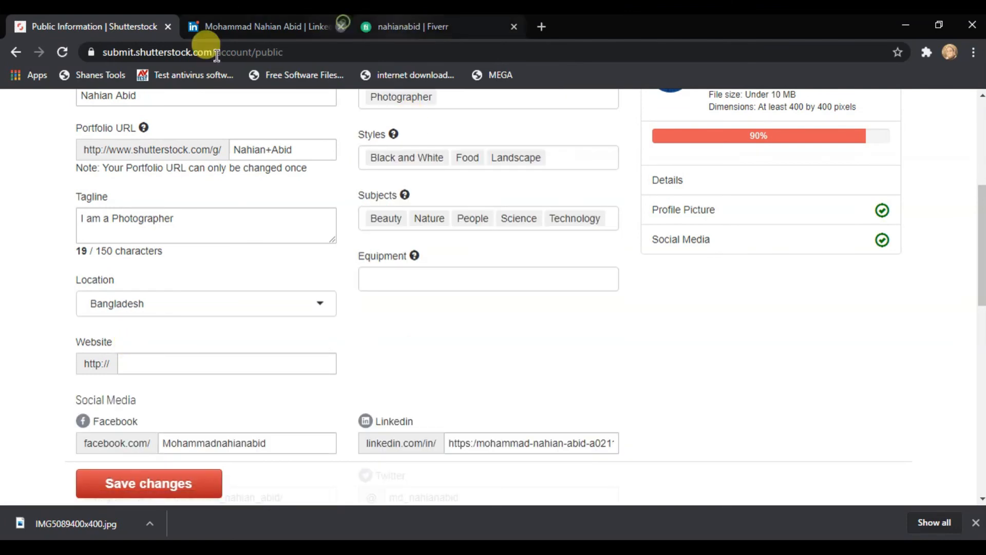
Step: Close the LinkedIn tab and select the Fiverr profile address in the address bar
click(341, 26)
click(285, 23)
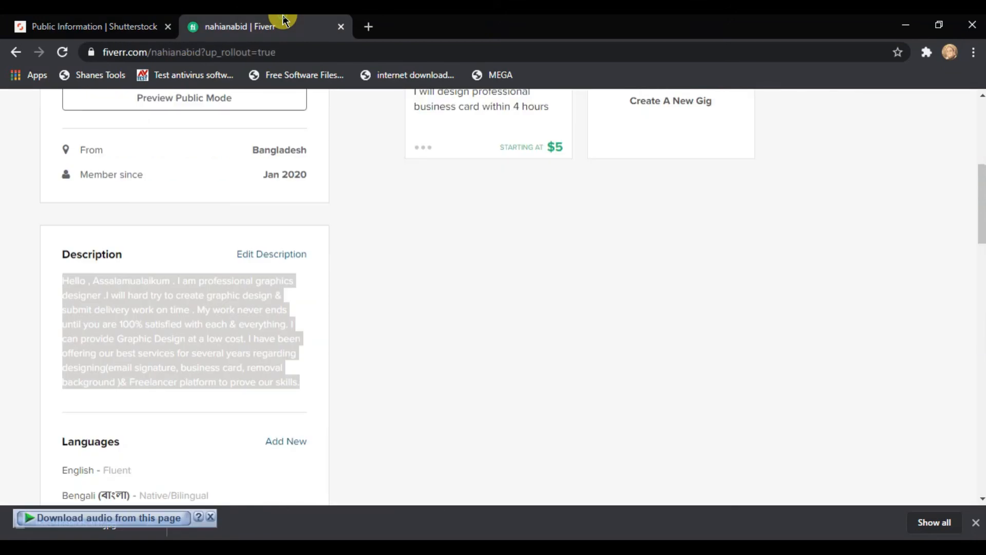
click(312, 53)
key(ctrl+c)
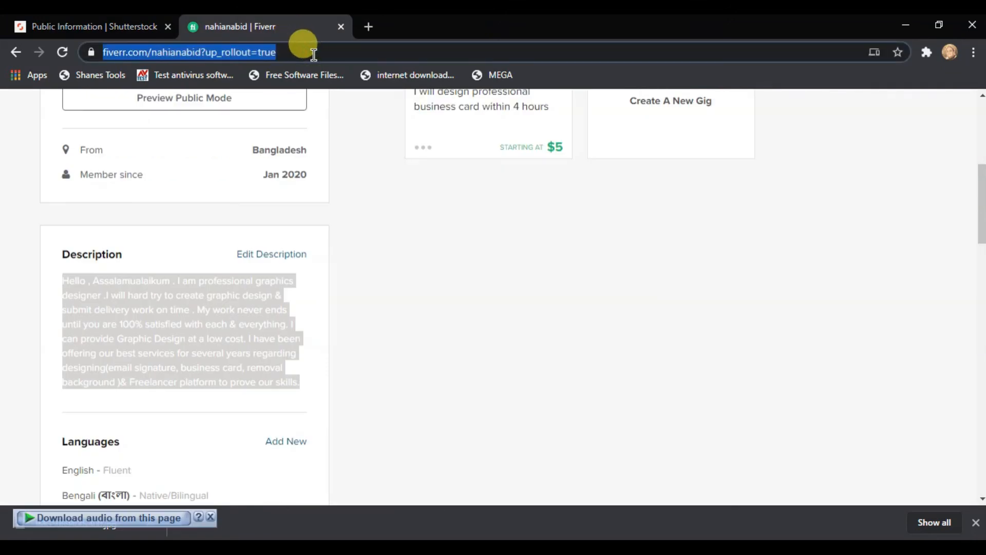
click(90, 25)
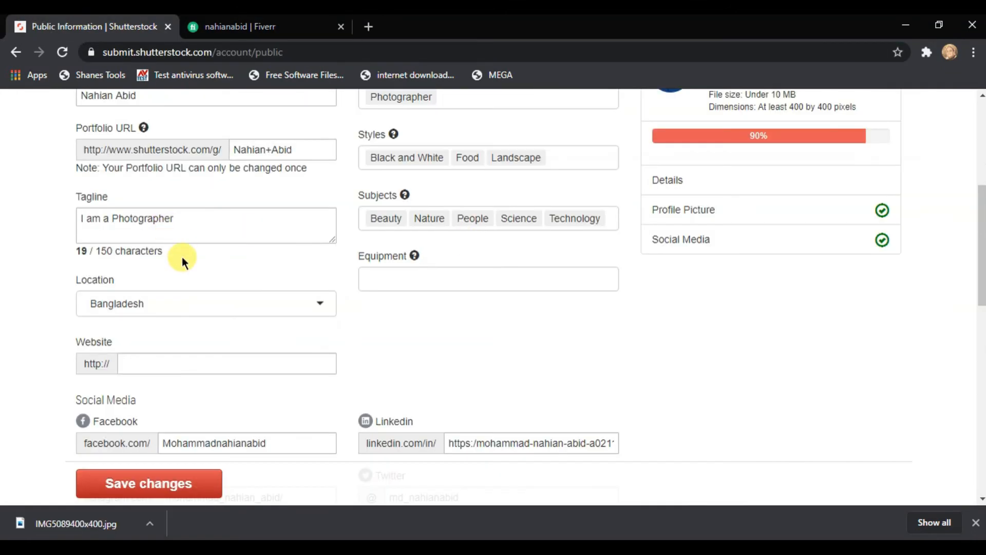
click(156, 361)
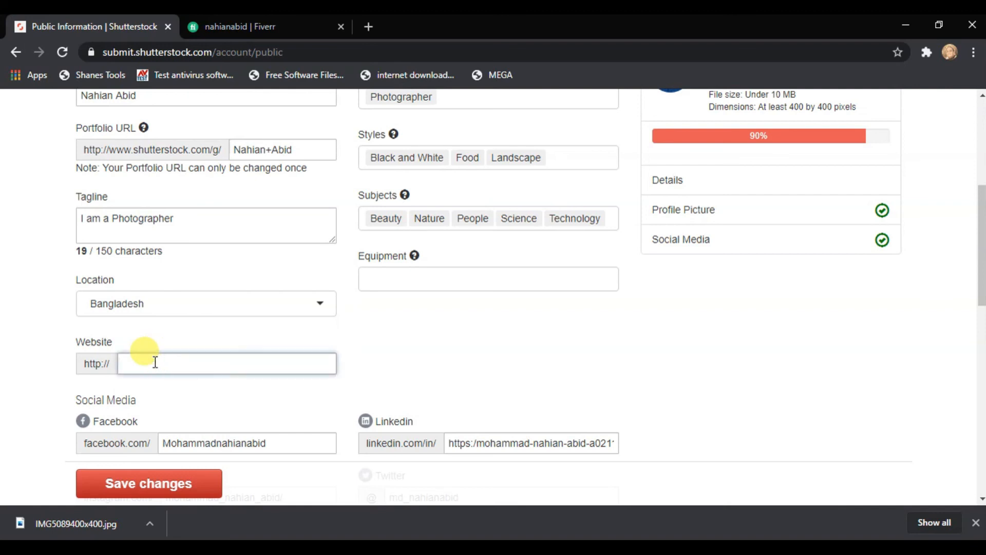
key(ctrl+v)
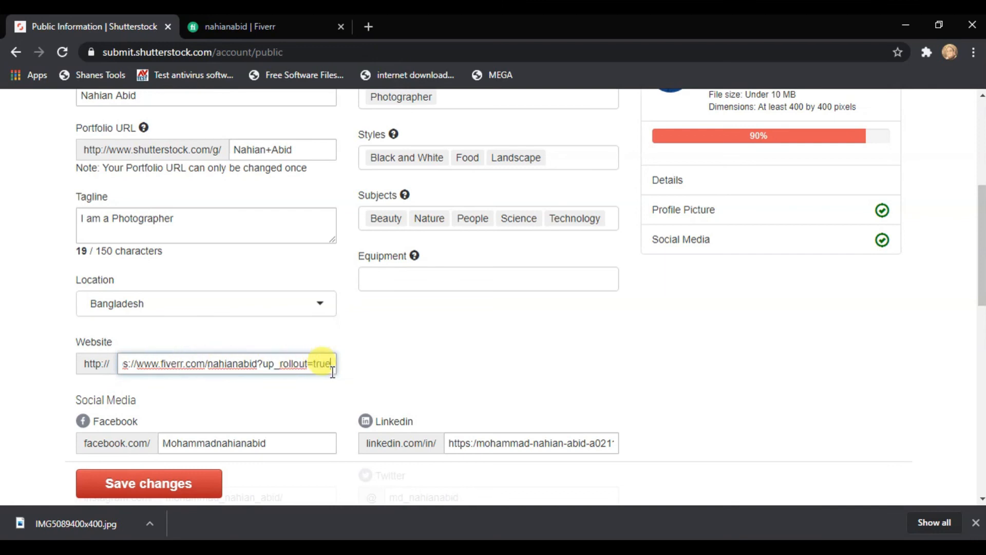
key(BackSpace)
key(BackSpace)
key(BackSpace)
key(BackSpace)
key(BackSpace)
key(BackSpace)
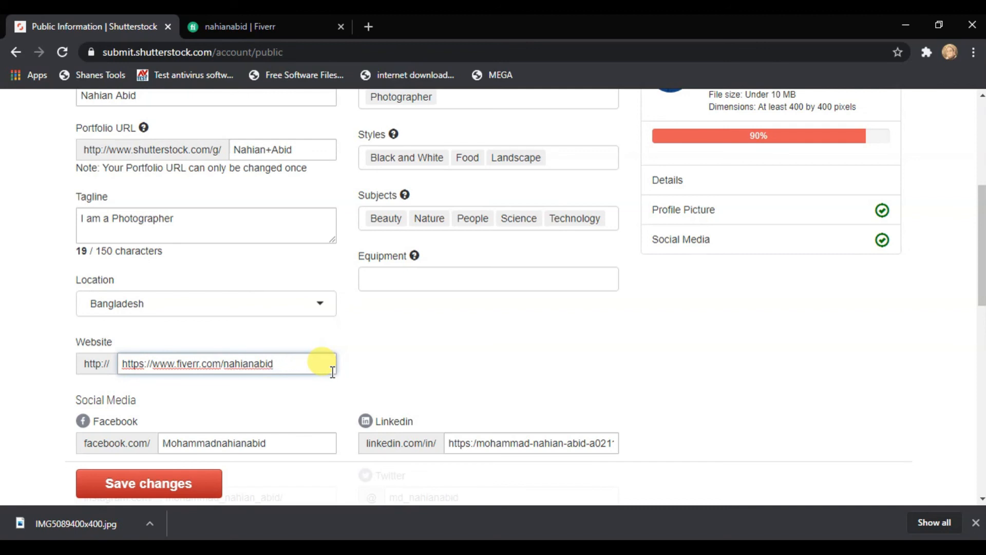
click(151, 363)
key(BackSpace)
key(BackSpace)
key(BackSpace)
key(BackSpace)
key(BackSpace)
key(BackSpace)
key(BackSpace)
key(BackSpace)
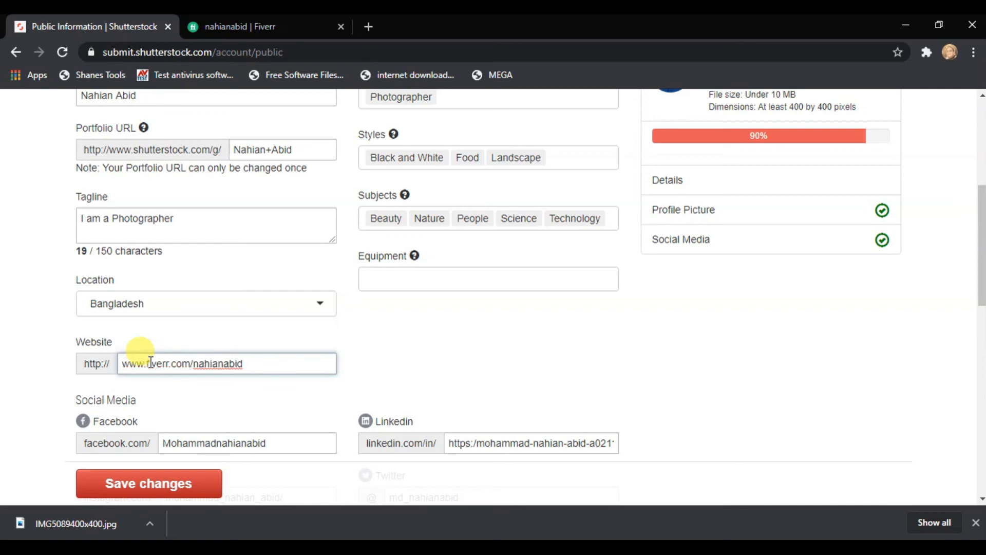
click(633, 368)
click(211, 472)
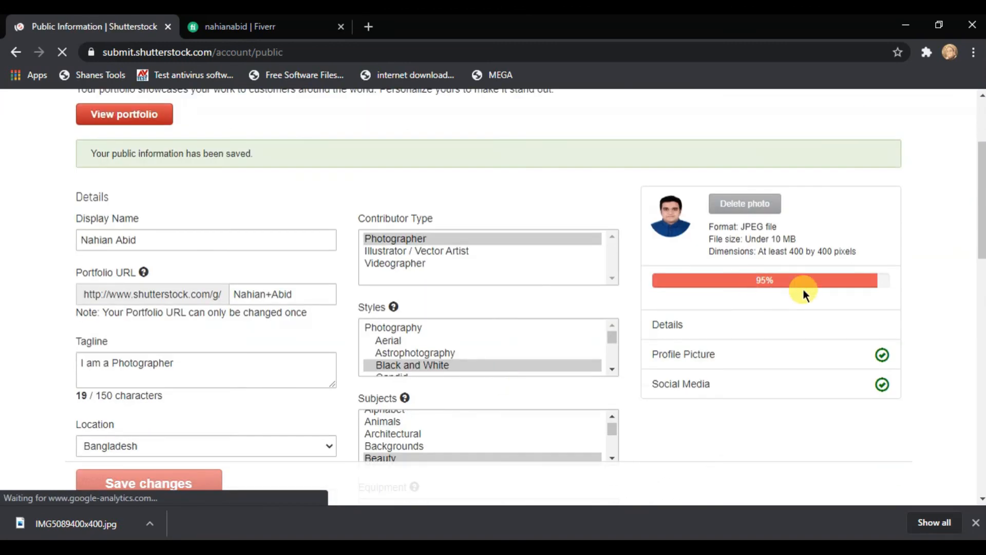
scroll(724, 356, down, 4)
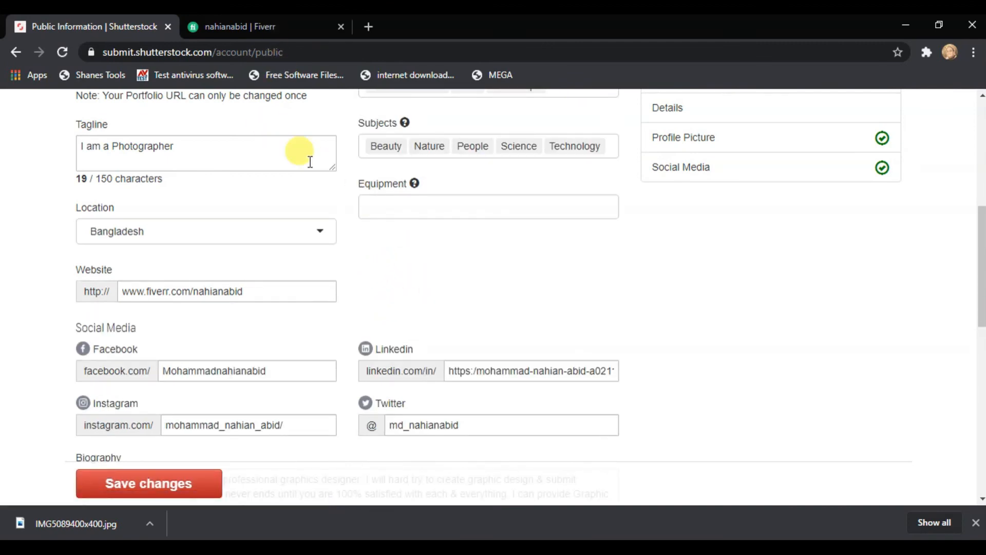
Step: Add 'Creative Design' as an equipment tag and save, bringing profile strength to 100%
scroll(311, 162, up, 3)
click(394, 351)
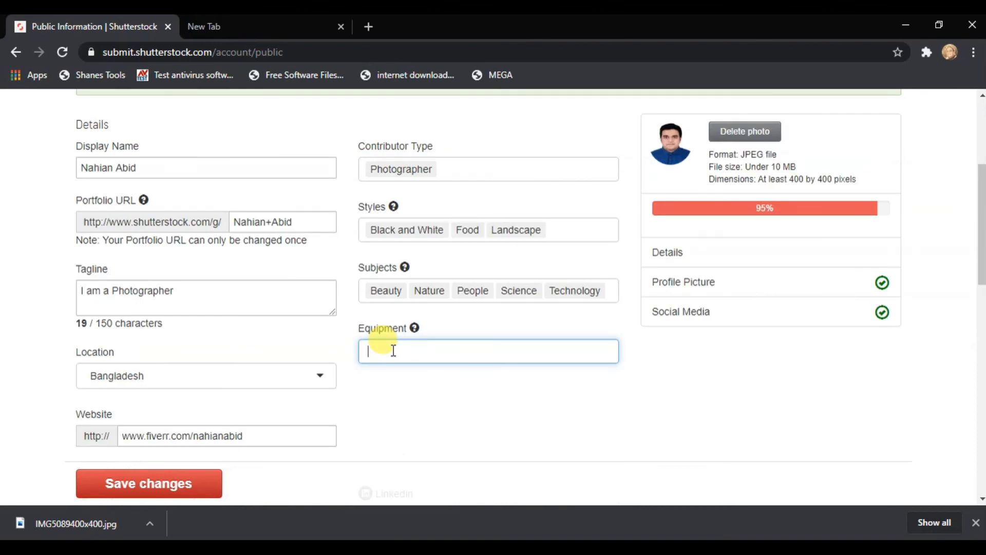
text(Creativ)
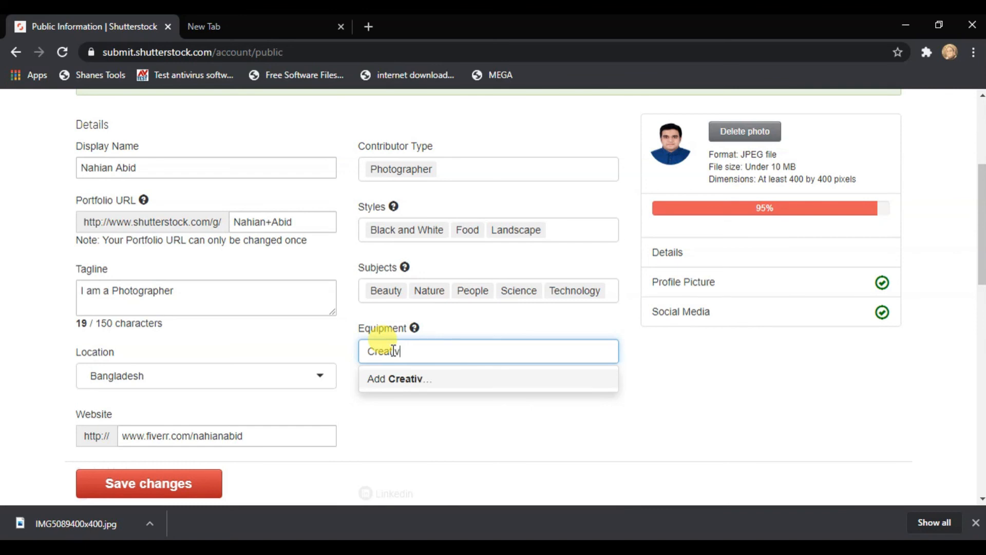
text(e Dwe)
key(Return)
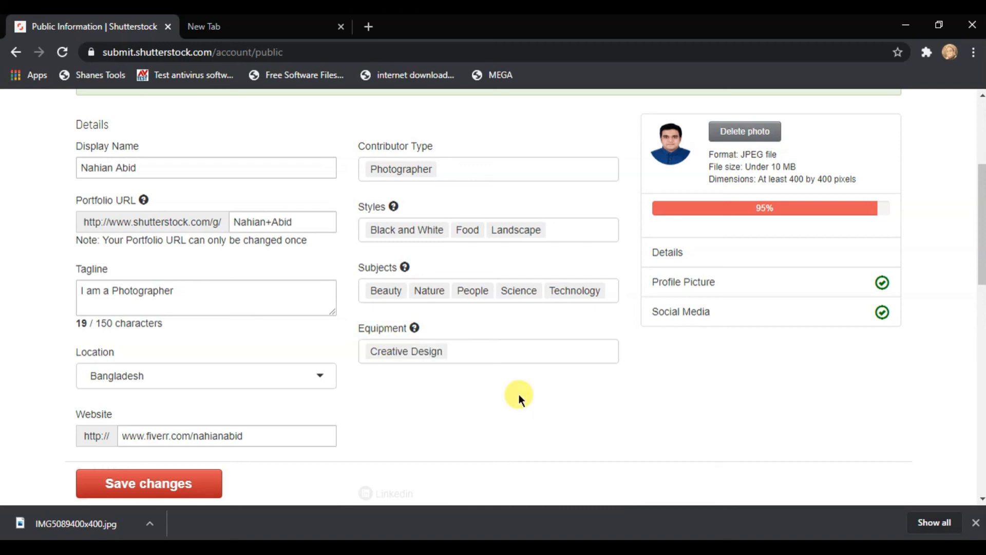
scroll(516, 396, down, 4)
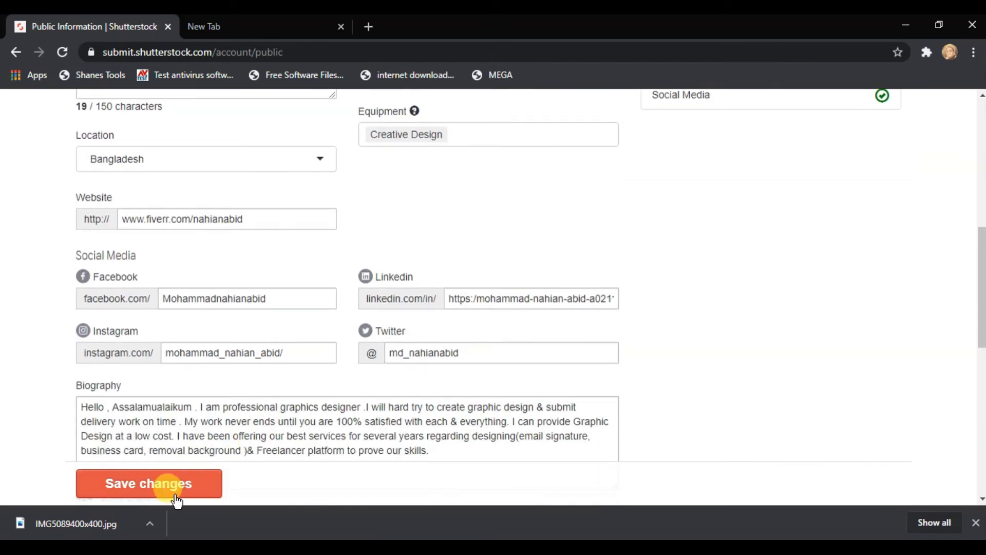
click(189, 492)
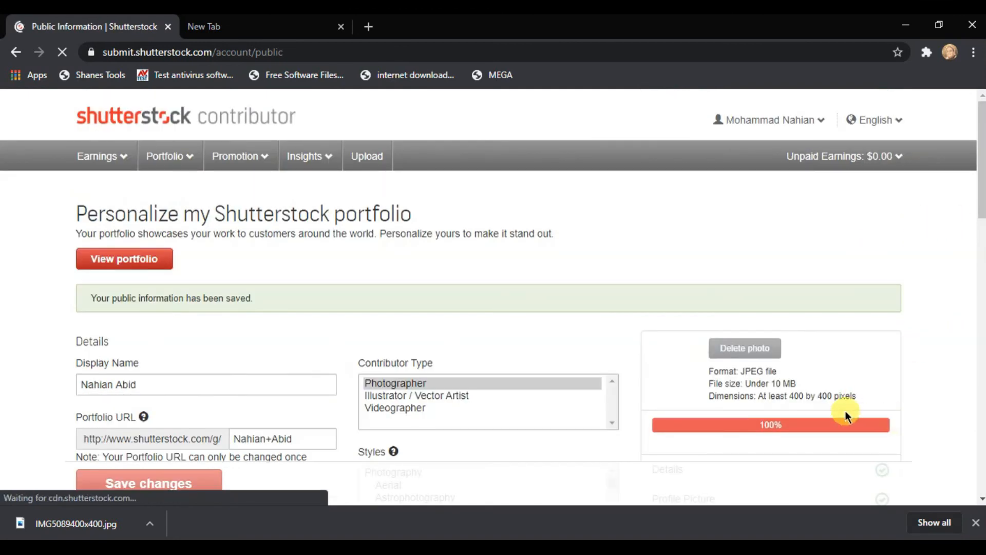
scroll(845, 411, down, 3)
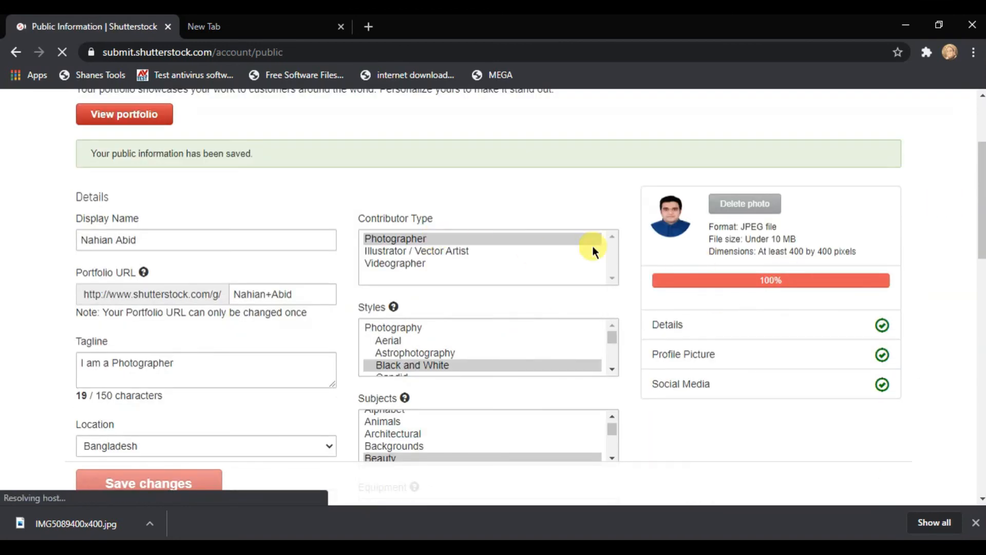
scroll(3, 254, up, 2)
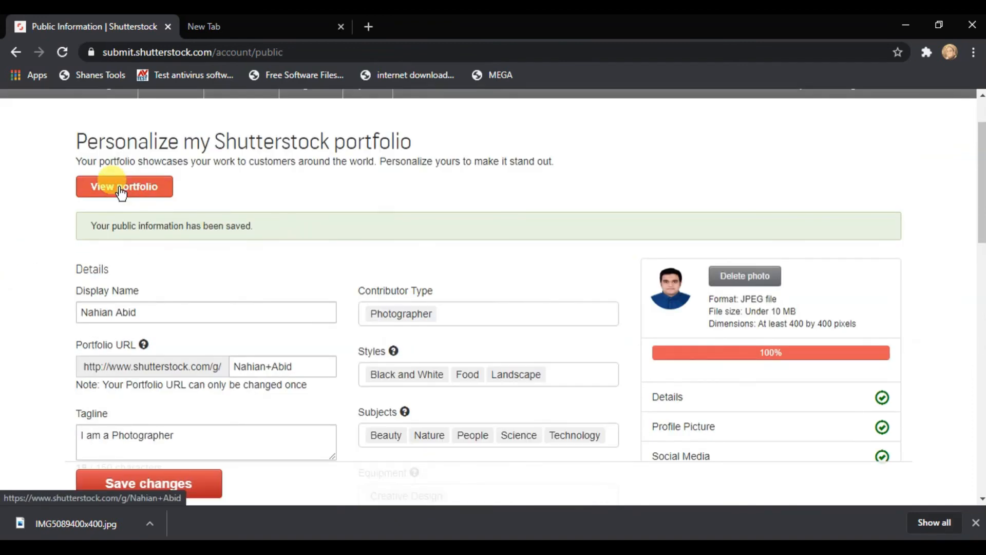
Step: Open the public portfolio page in a new tab and look over the Photographer profile
click(121, 189)
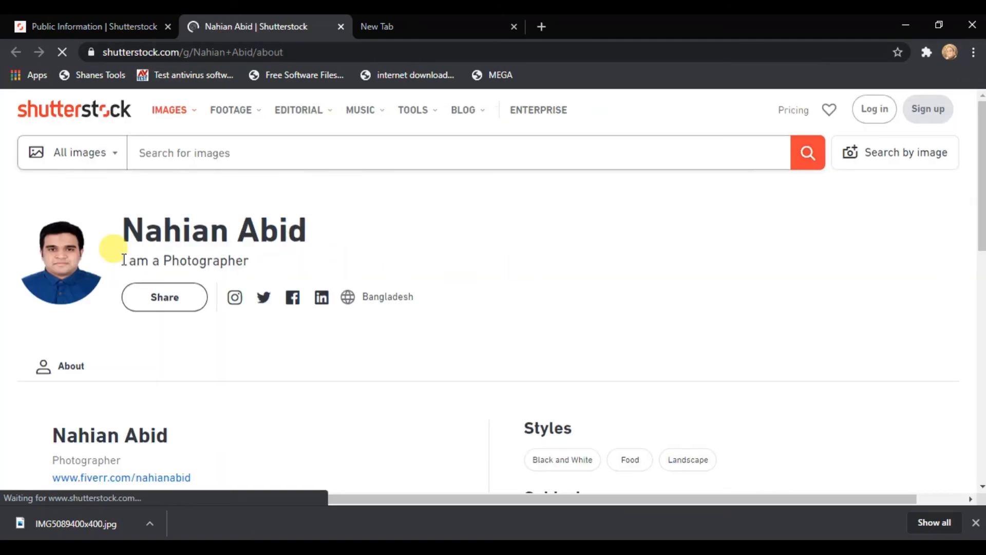
scroll(429, 288, down, 3)
scroll(14, 282, up, 2)
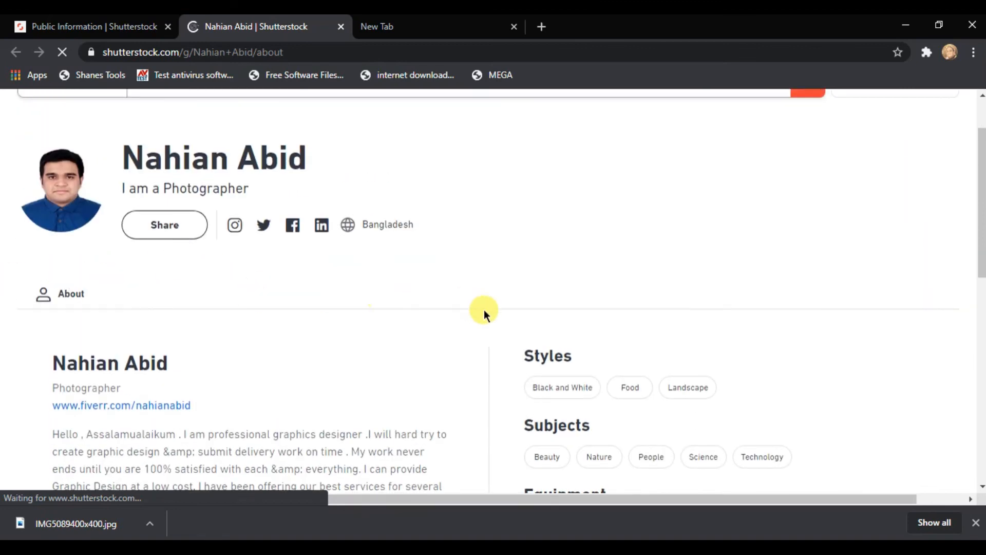
scroll(429, 318, down, 3)
scroll(217, 307, up, 1)
scroll(218, 308, up, 3)
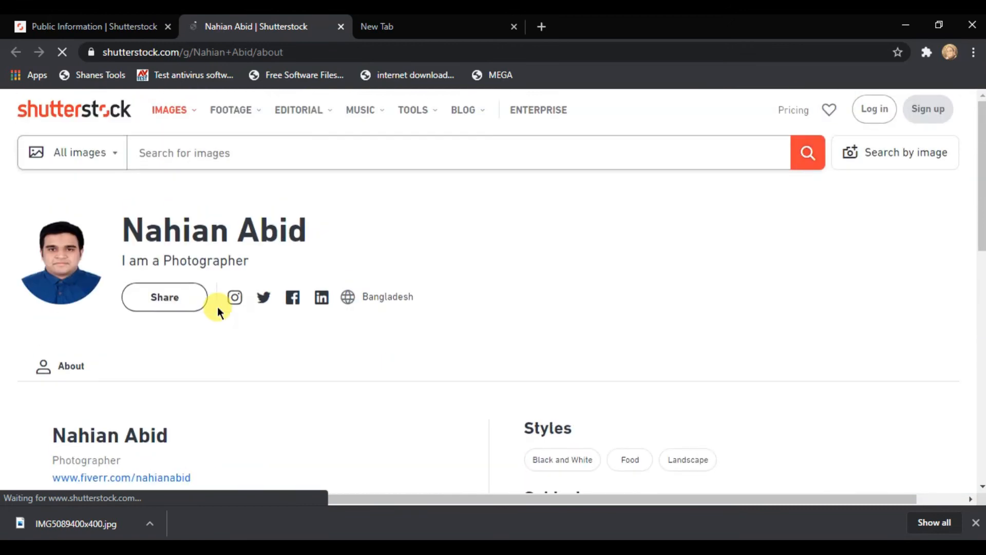
Step: Test the Facebook link, close the broken Facebook page, and return to Public Information
click(291, 299)
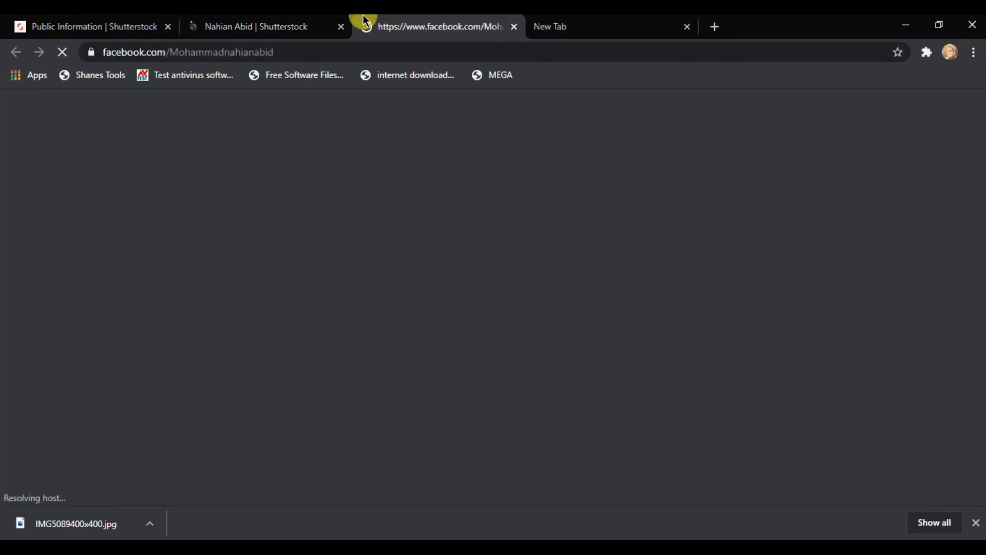
click(514, 27)
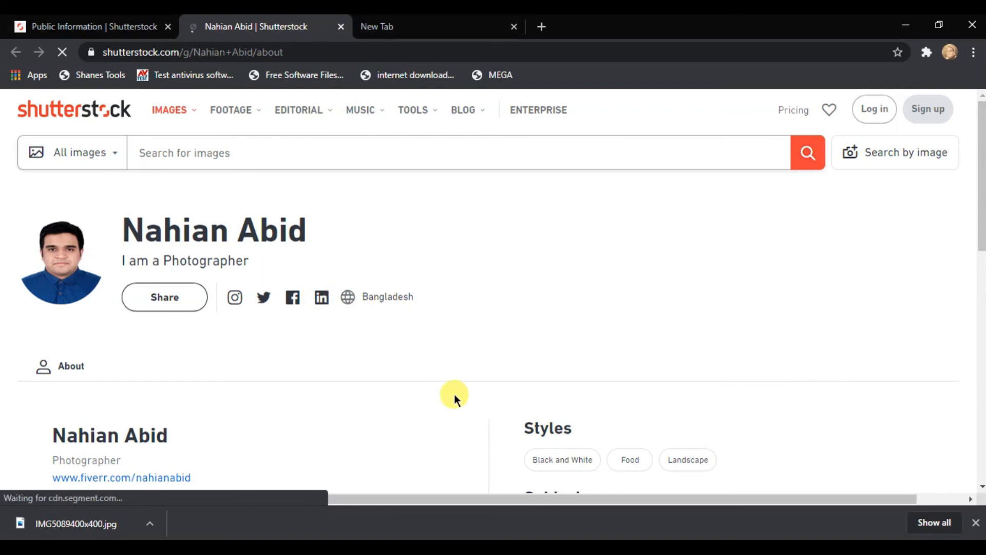
click(69, 16)
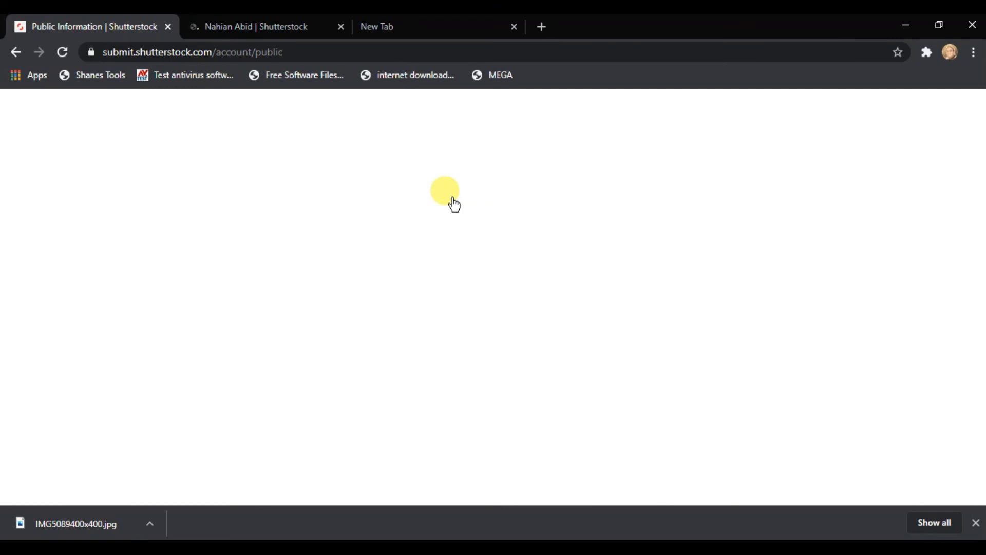